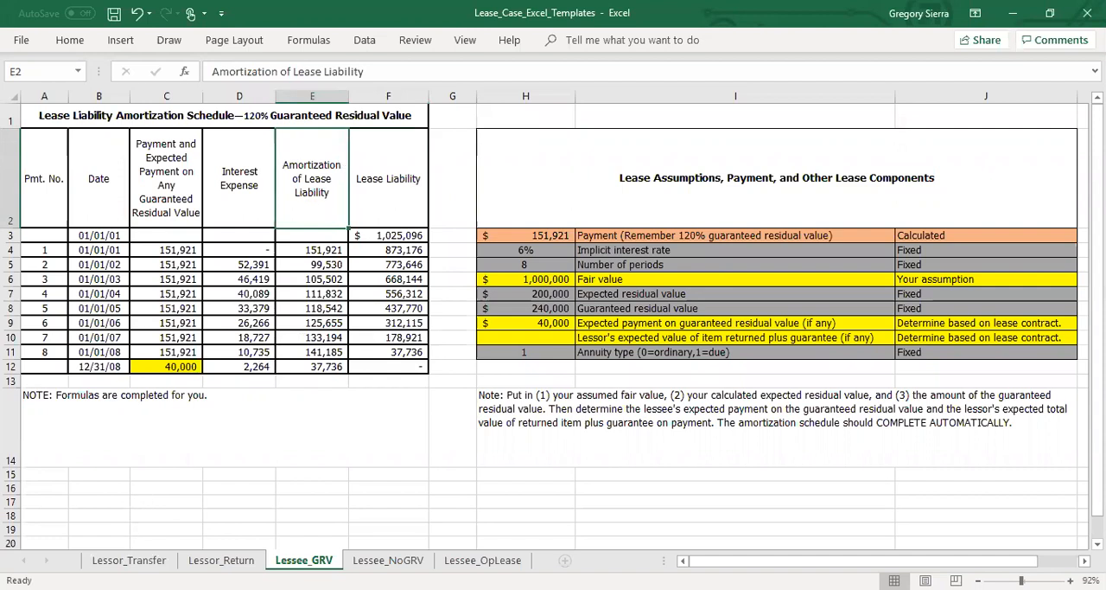
On the Lessor_Transfer sheet, set the residual value to lessor to 0 and check the fair value and 12/31/08 payment cells.
{"action": "left_click", "coordinate": [129, 560]}
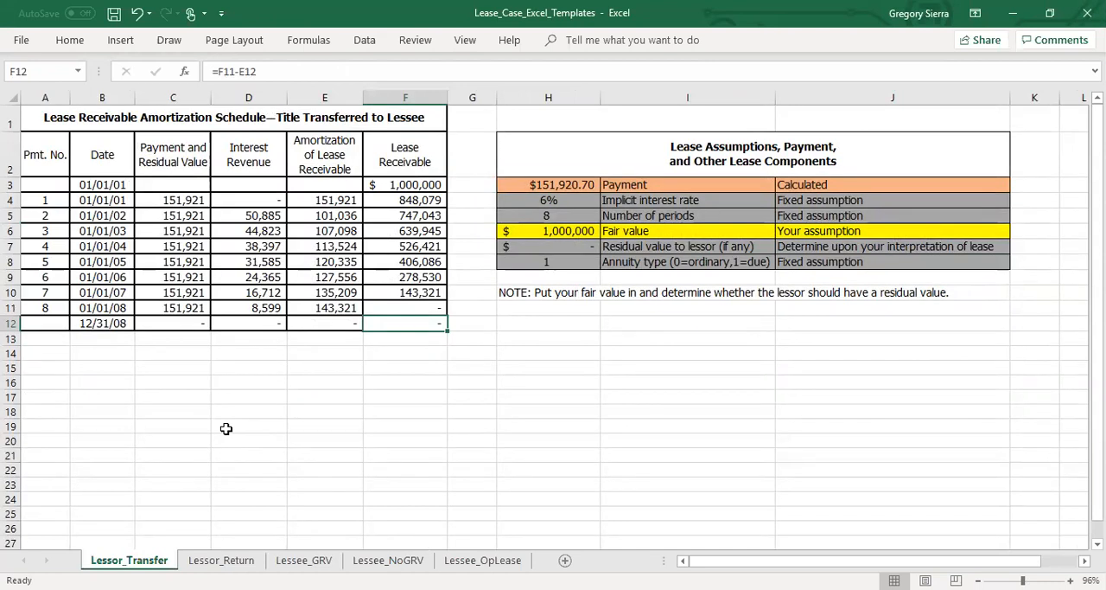
{"action": "left_click", "coordinate": [332, 108]}
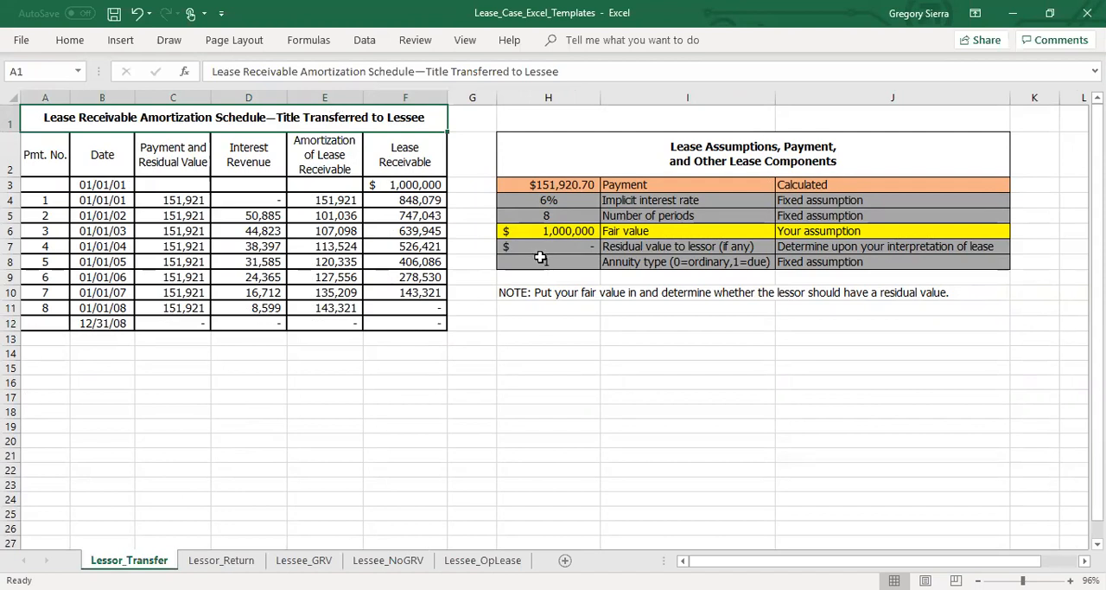
{"action": "left_click", "coordinate": [566, 235]}
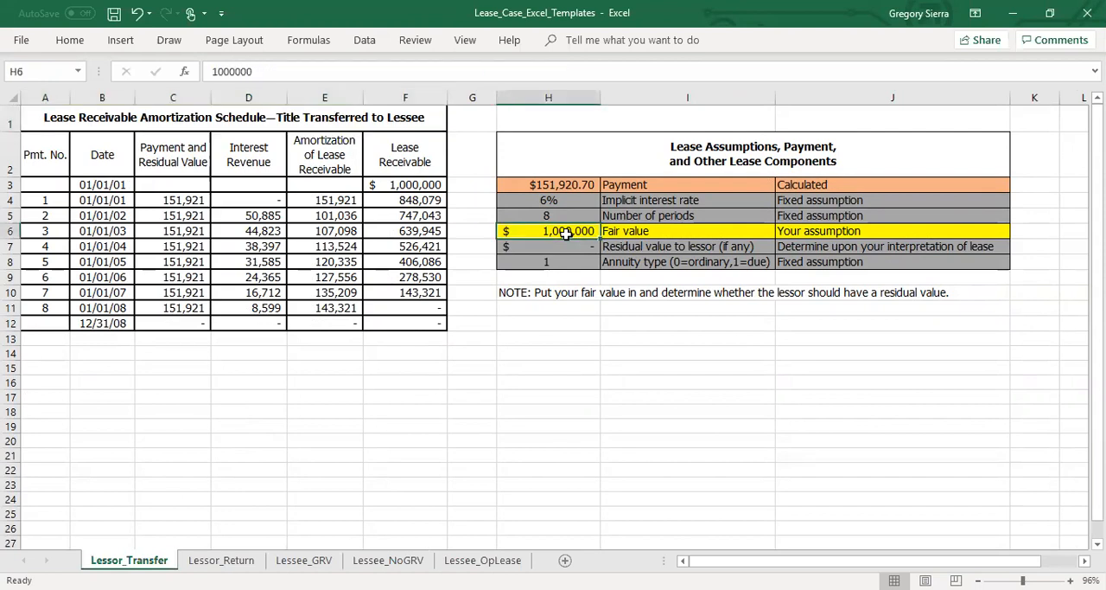
{"action": "left_click", "coordinate": [567, 245]}
{"action": "type", "text": "0"}
{"action": "key", "text": "Return"}
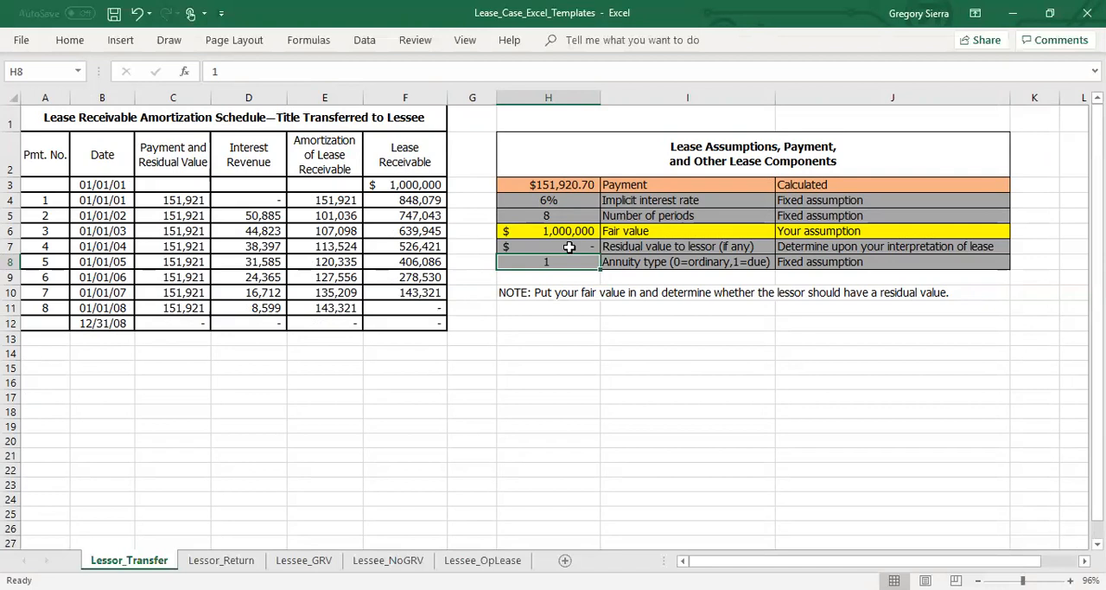
{"action": "left_click", "coordinate": [569, 235]}
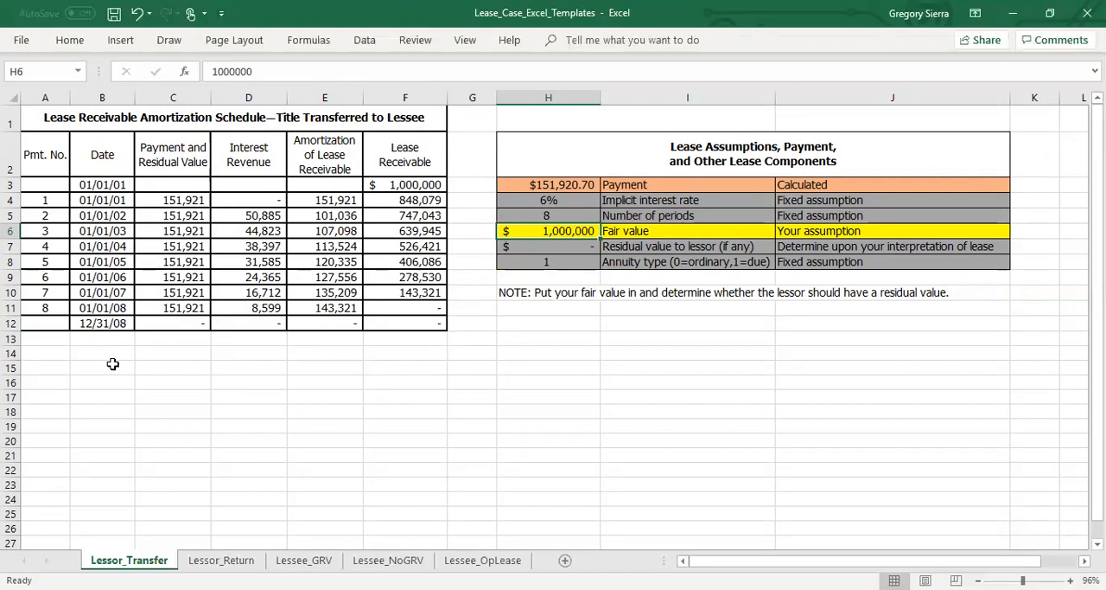
{"action": "left_click", "coordinate": [197, 319]}
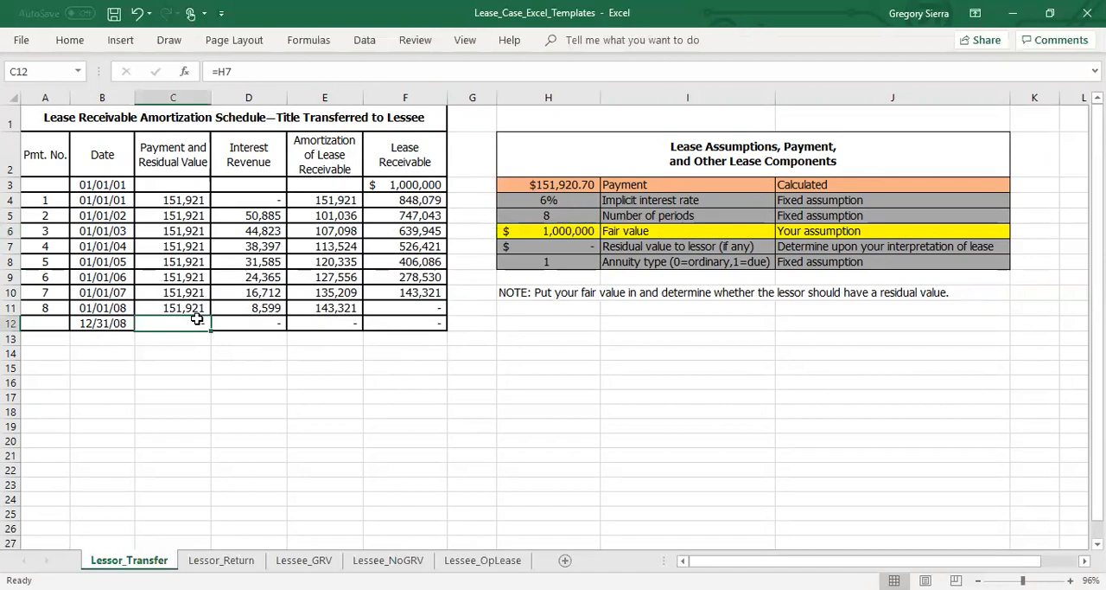
Zoom the Lessor_Return sheet to fit the amortization schedule and lease assumptions, range A1:J12.
{"action": "left_click", "coordinate": [221, 559]}
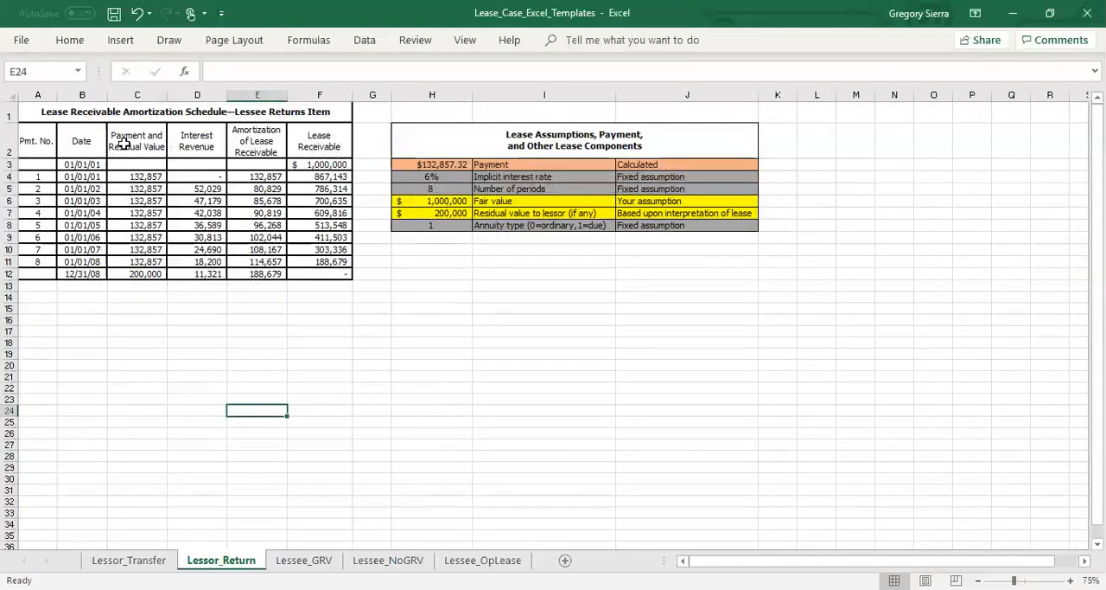
{"action": "left_click_drag", "start_coordinate": [115, 107], "coordinate": [440, 269]}
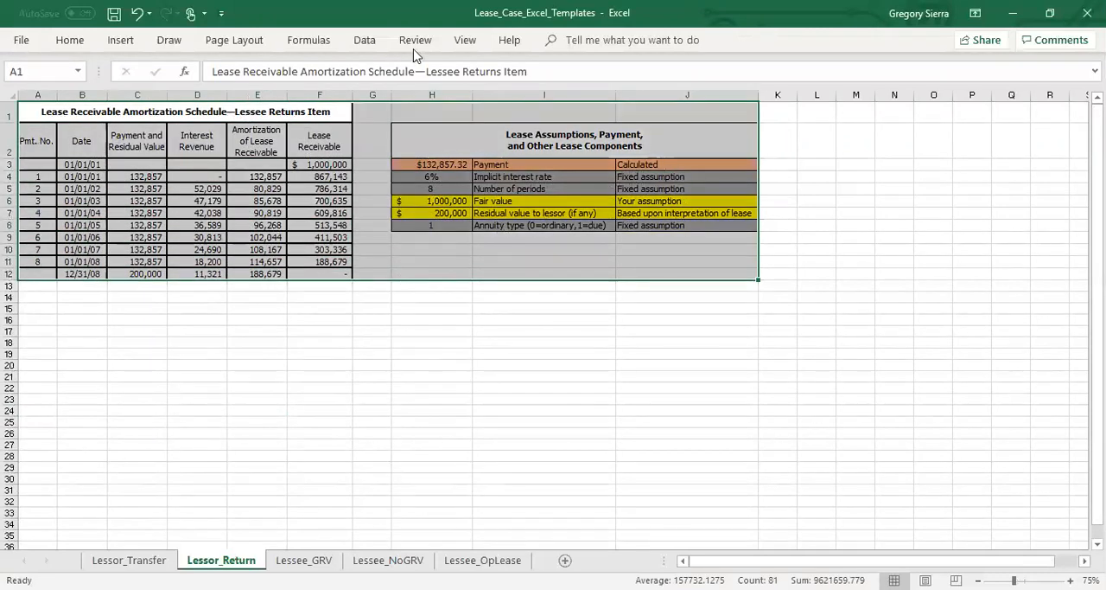
{"action": "left_click", "coordinate": [464, 42]}
{"action": "left_click", "coordinate": [416, 82]}
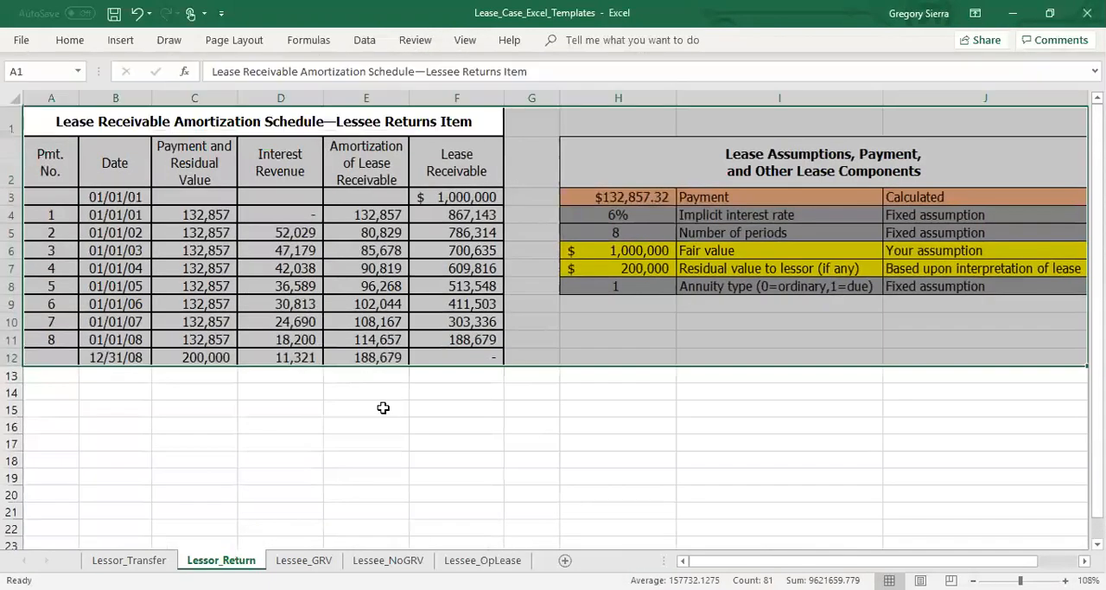
{"action": "left_click", "coordinate": [383, 407]}
Inspect the formulas or inputs for the final residual value, fair value, residual value to lessor, payment and opening lease receivable.
{"action": "left_click", "coordinate": [200, 360]}
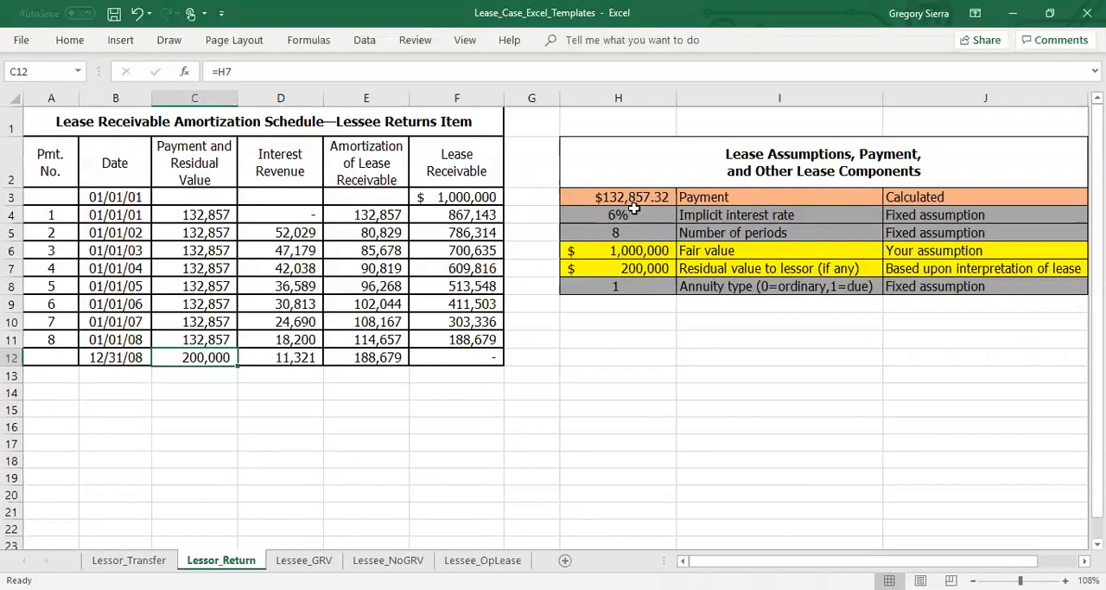
{"action": "left_click", "coordinate": [642, 250]}
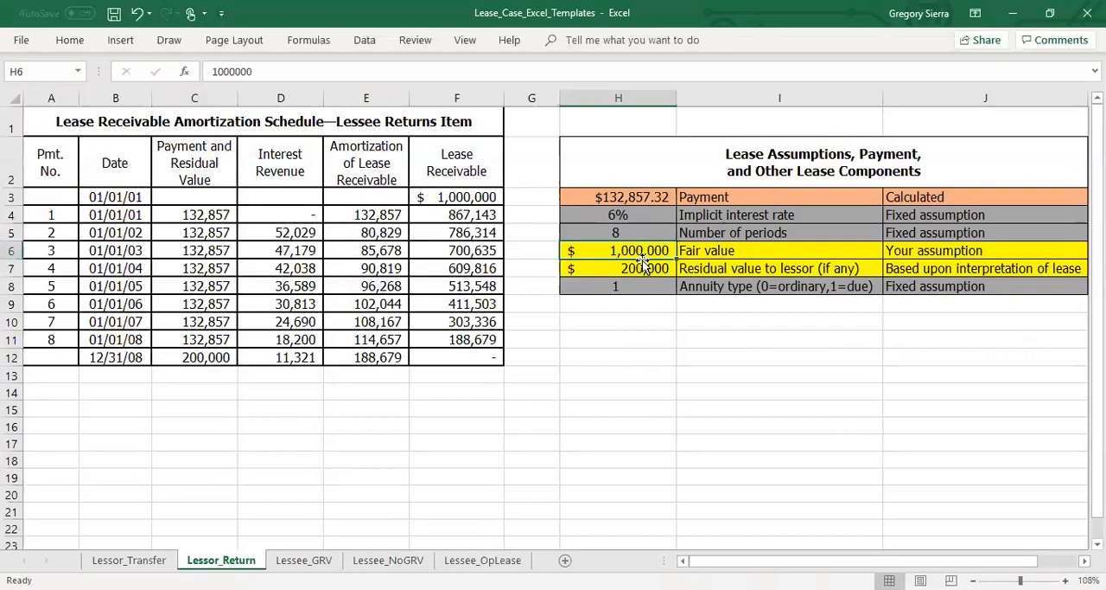
{"action": "left_click", "coordinate": [642, 265]}
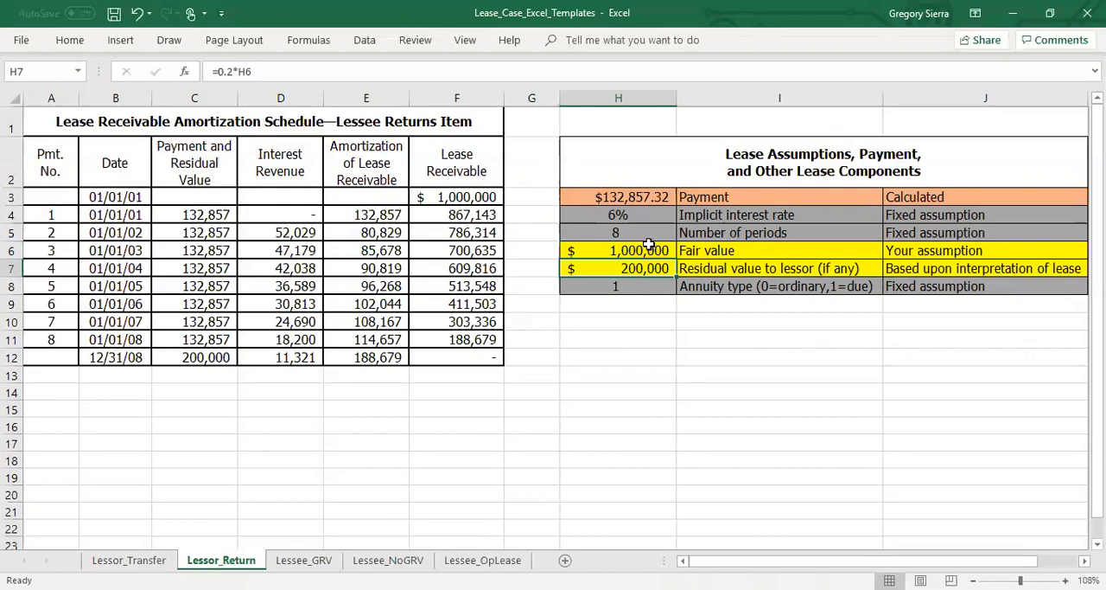
{"action": "left_click", "coordinate": [602, 194]}
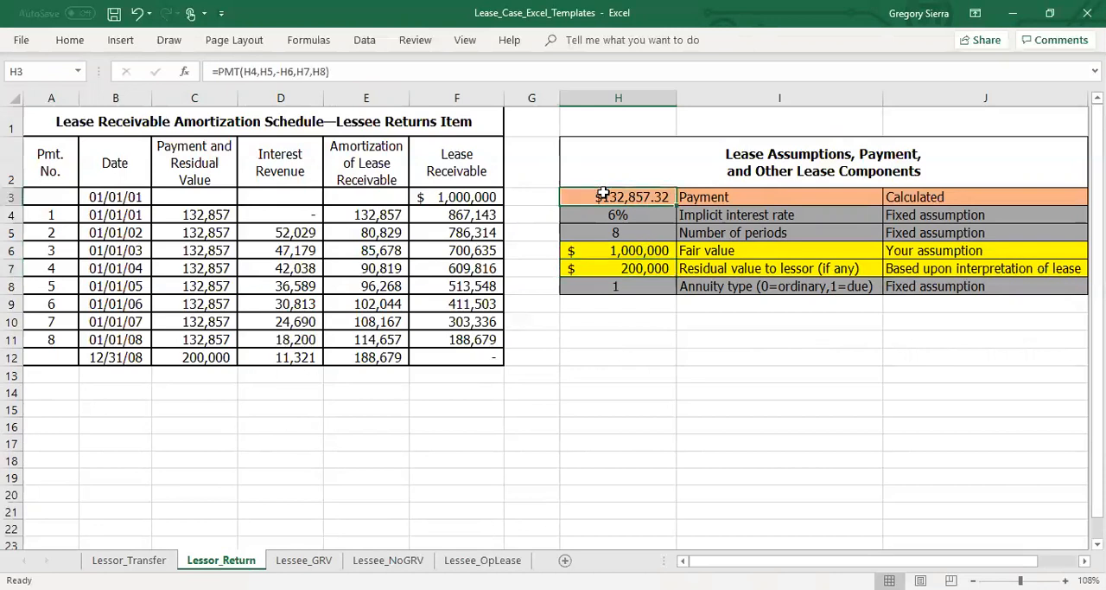
{"action": "left_click", "coordinate": [442, 196]}
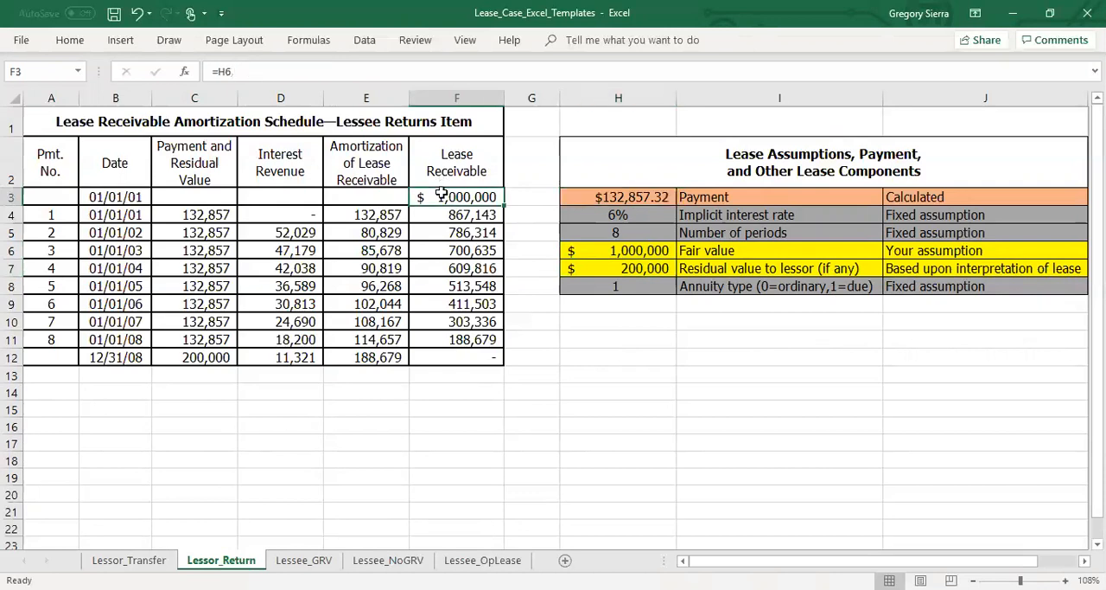
{"action": "left_click", "coordinate": [619, 247]}
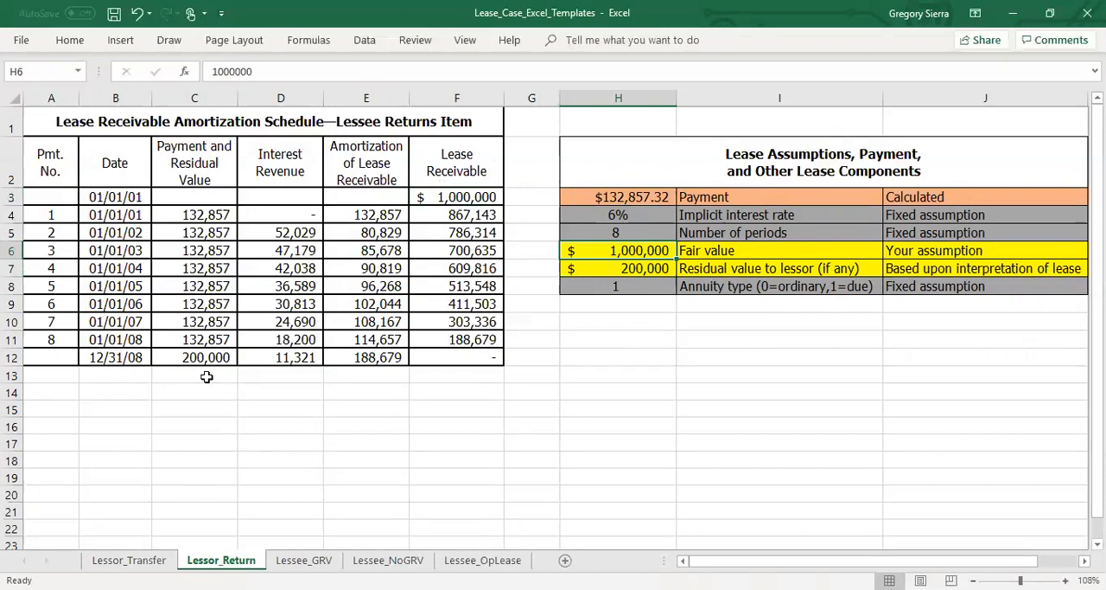
On the Lessee_GRV sheet, examine the fair value, expected and guaranteed residual values, payment column heading and expected payment on the guarantee.
{"action": "left_click", "coordinate": [298, 560]}
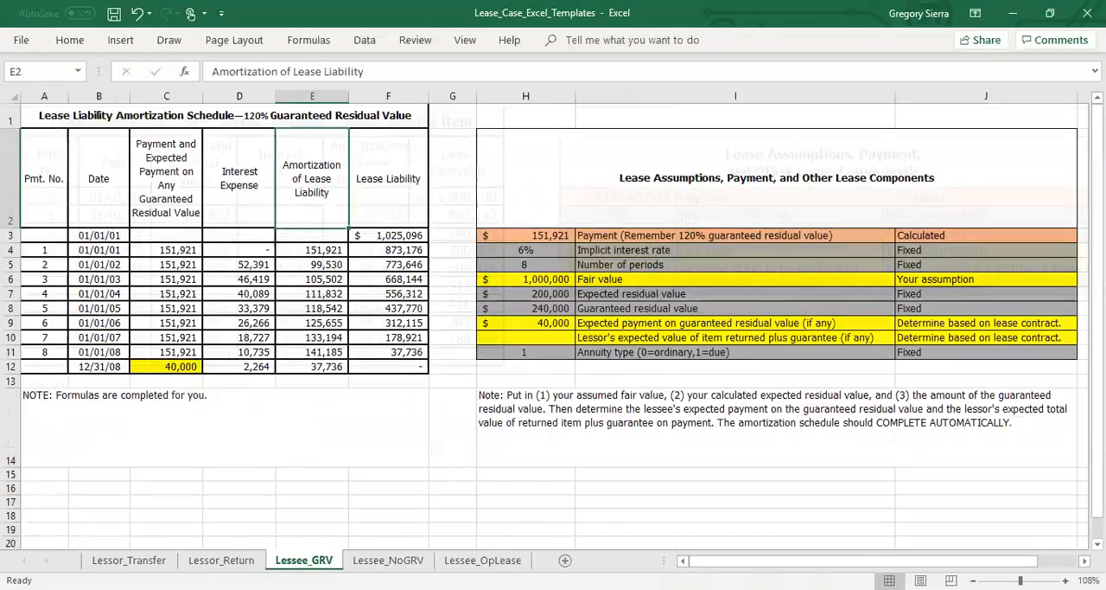
{"action": "left_click", "coordinate": [231, 120]}
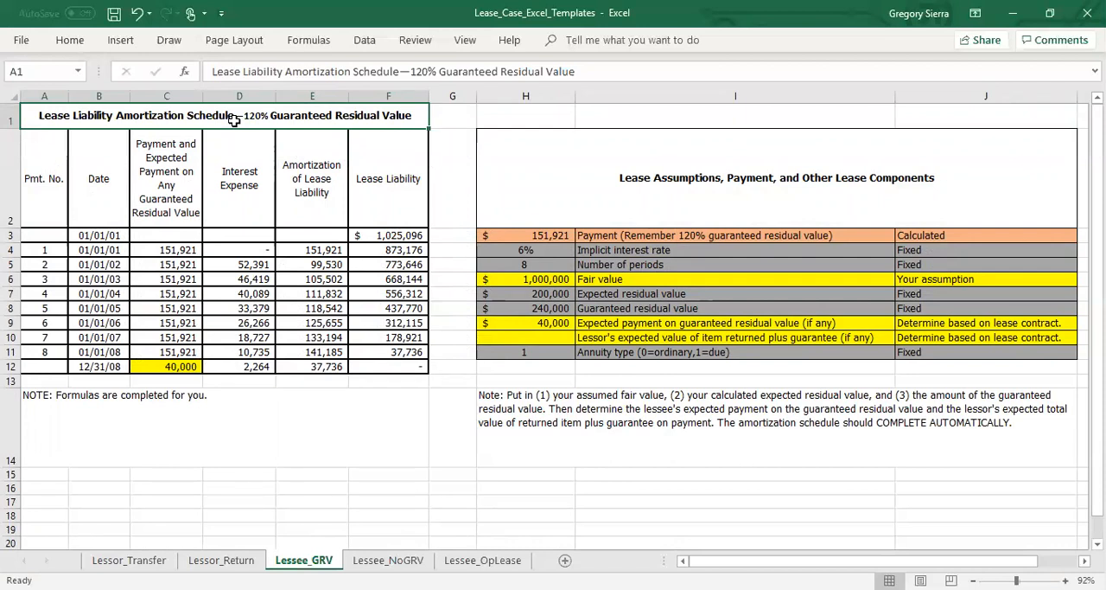
{"action": "left_click", "coordinate": [542, 309]}
{"action": "left_click", "coordinate": [544, 295]}
{"action": "left_click", "coordinate": [547, 280]}
{"action": "left_click", "coordinate": [545, 291]}
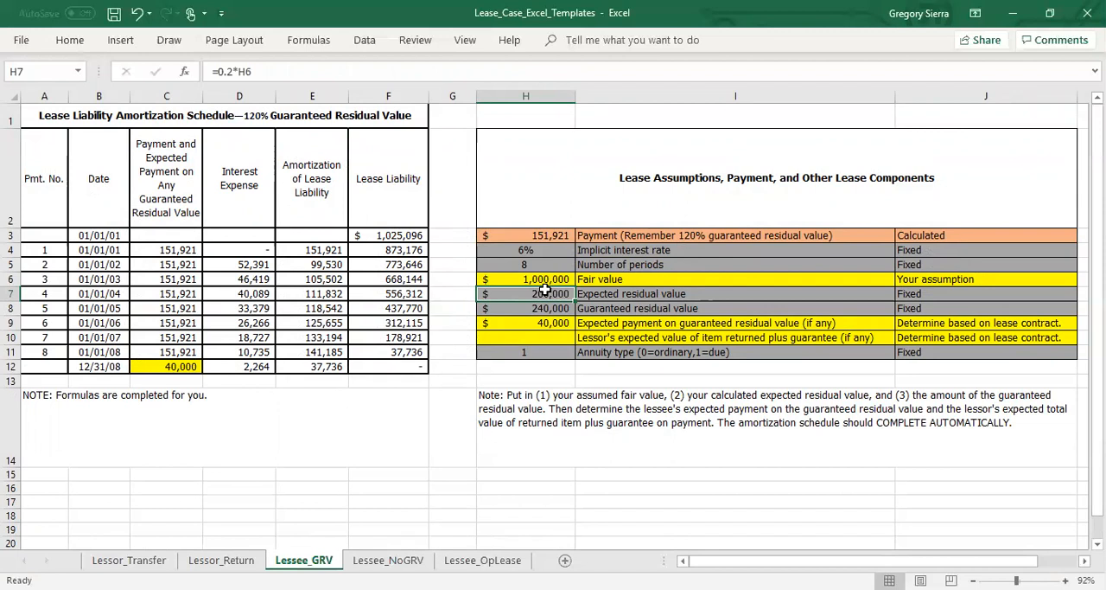
{"action": "left_click", "coordinate": [554, 308]}
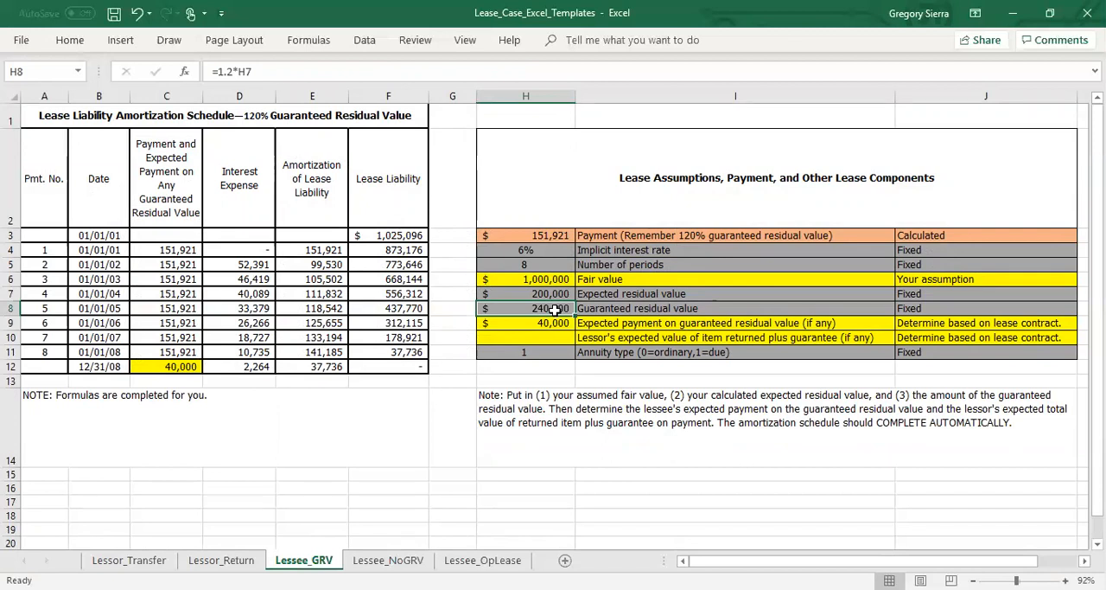
{"action": "left_click", "coordinate": [190, 171]}
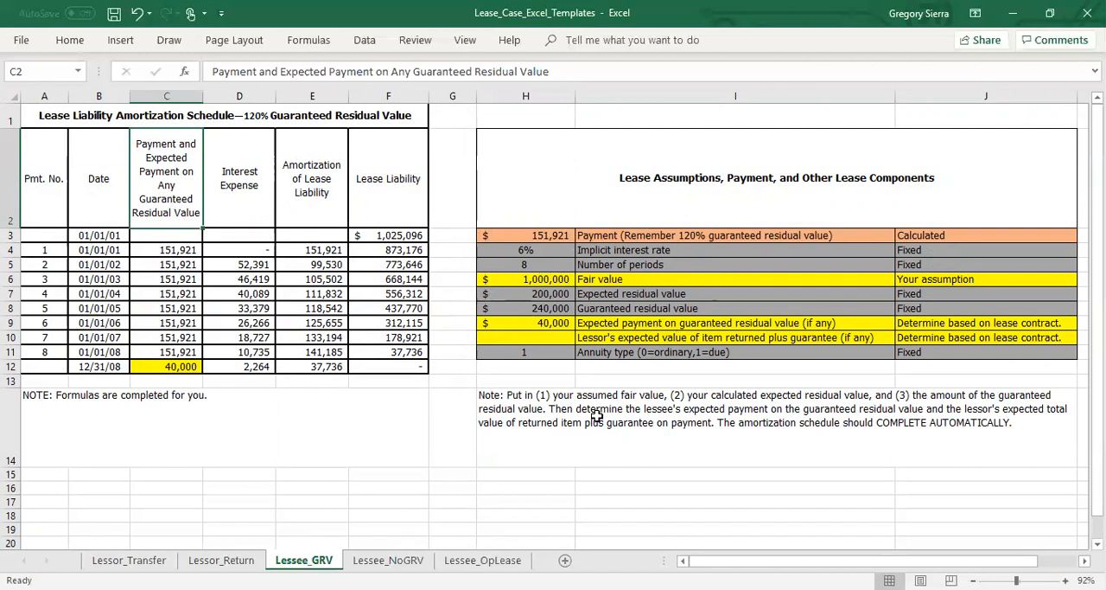
{"action": "left_click", "coordinate": [556, 323]}
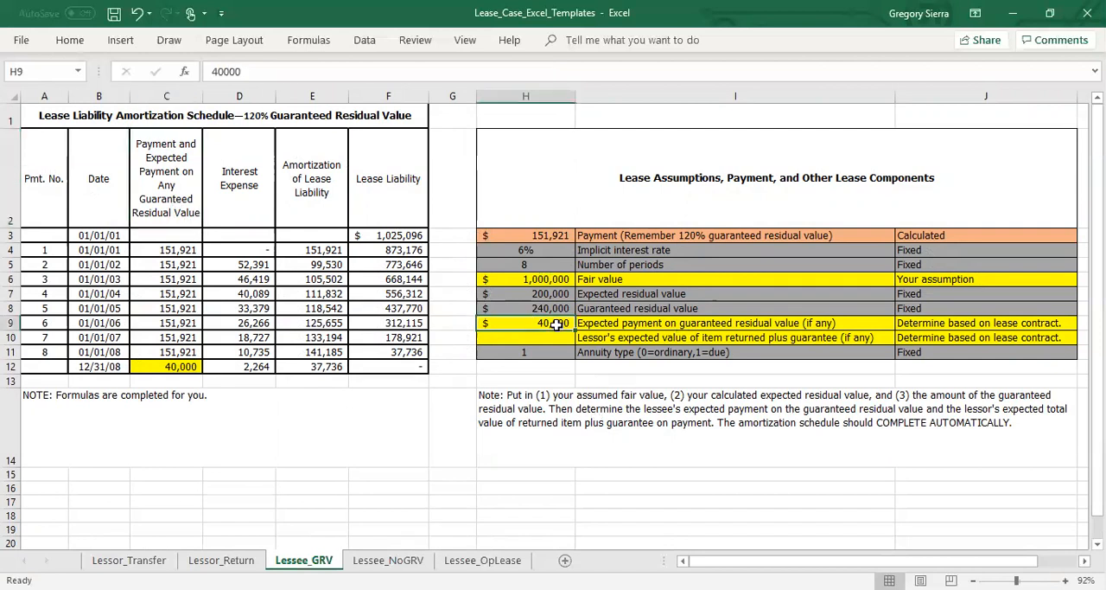
Set the lessor's expected value of item returned plus guarantee to 240000.
{"action": "left_click", "coordinate": [554, 339]}
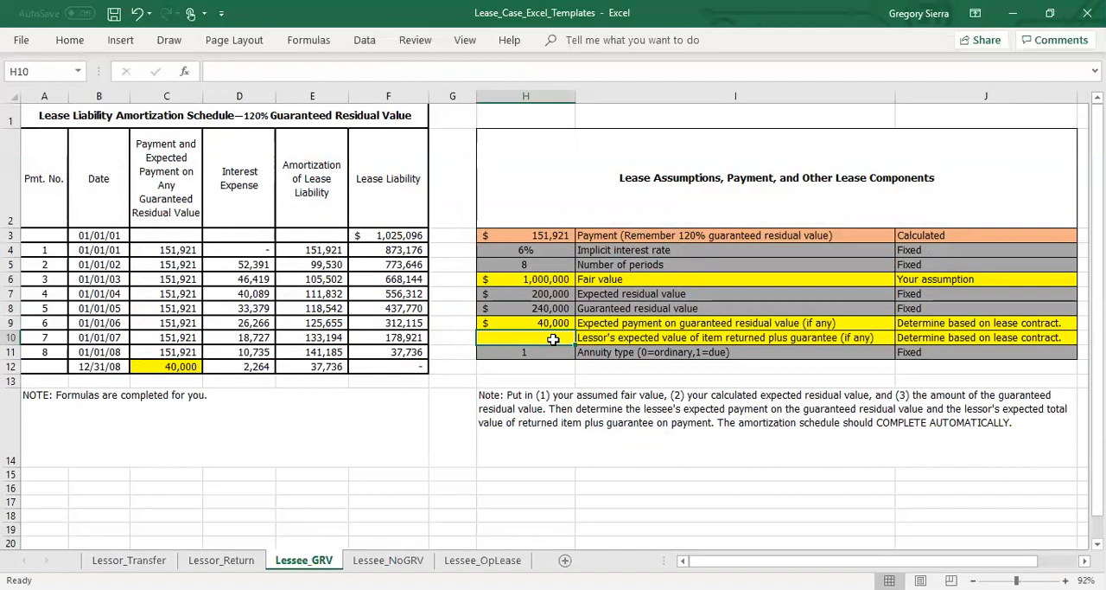
{"action": "type", "text": "240000"}
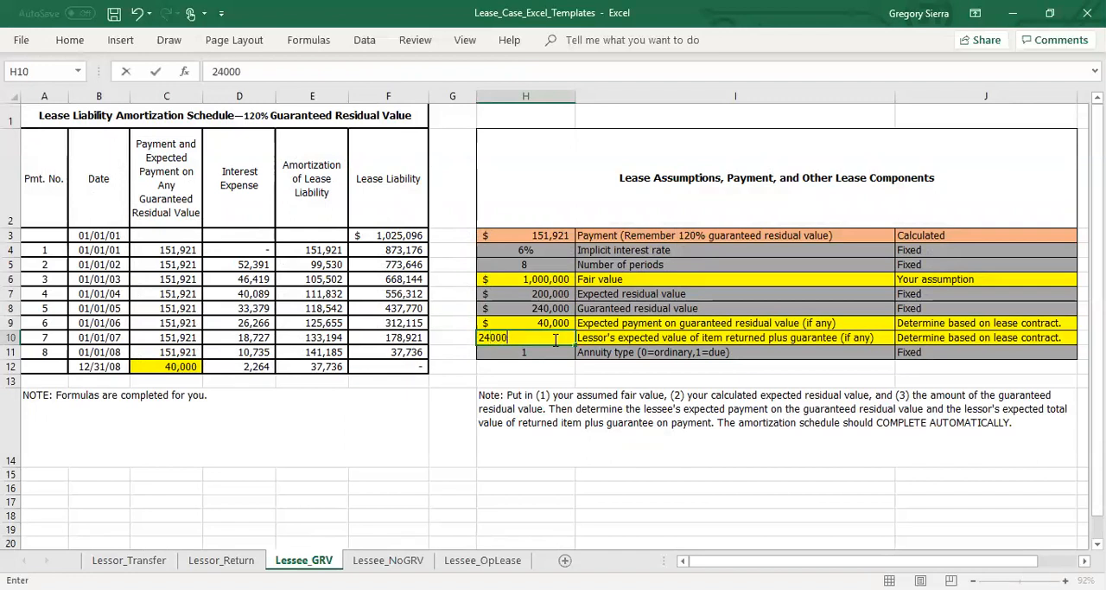
{"action": "key", "text": "Return"}
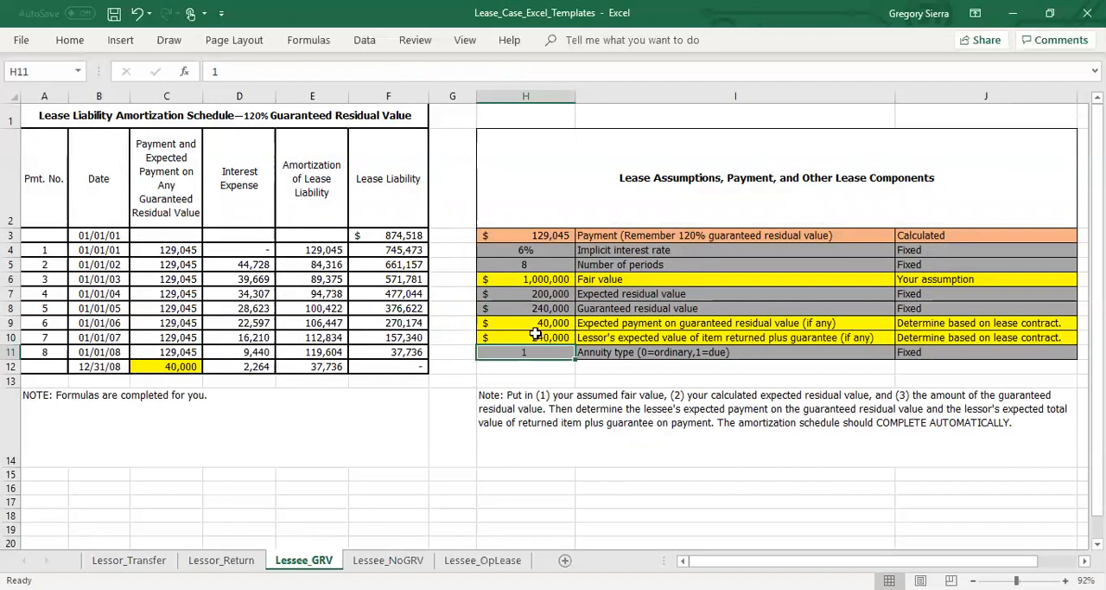
Examine each argument of the PMT formula in the calculated Payment cell, from interest rate through annuity type.
{"action": "left_click_drag", "start_coordinate": [536, 337], "coordinate": [212, 355]}
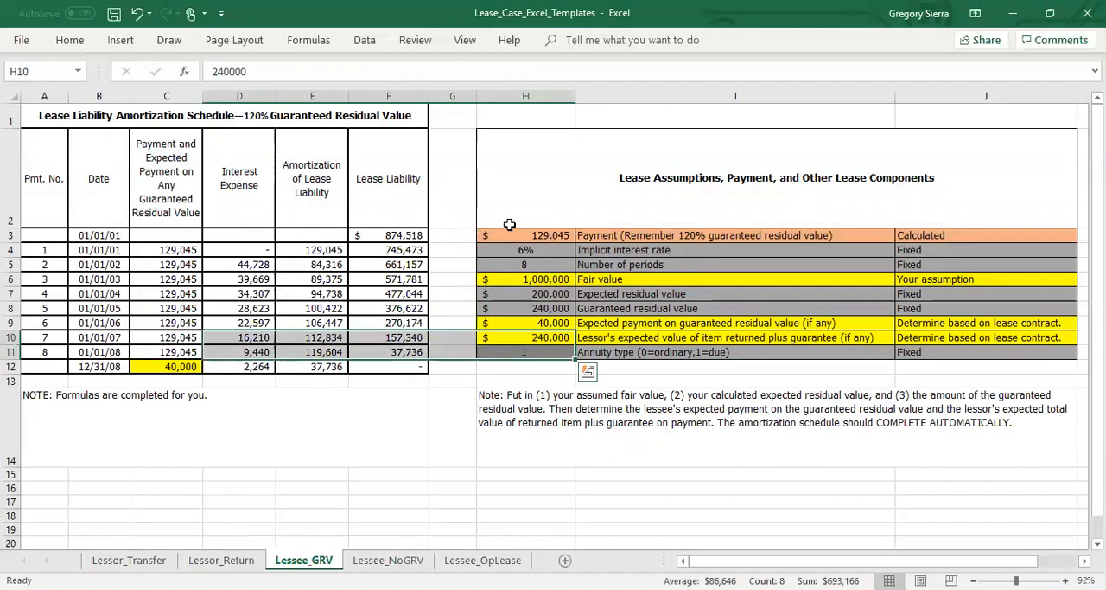
{"action": "left_click", "coordinate": [512, 234]}
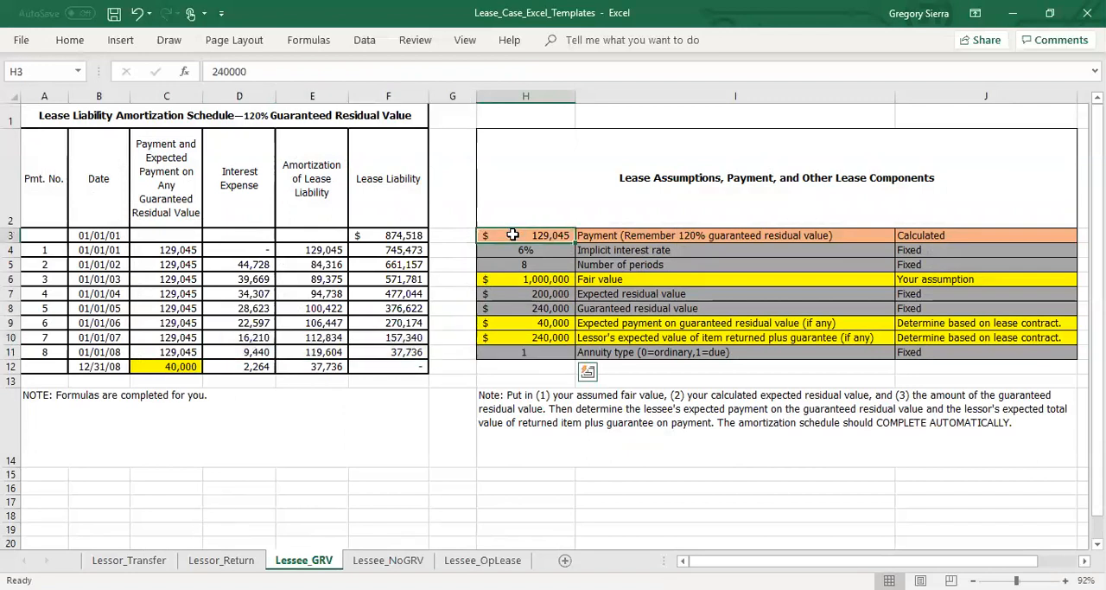
{"action": "left_click", "coordinate": [245, 72]}
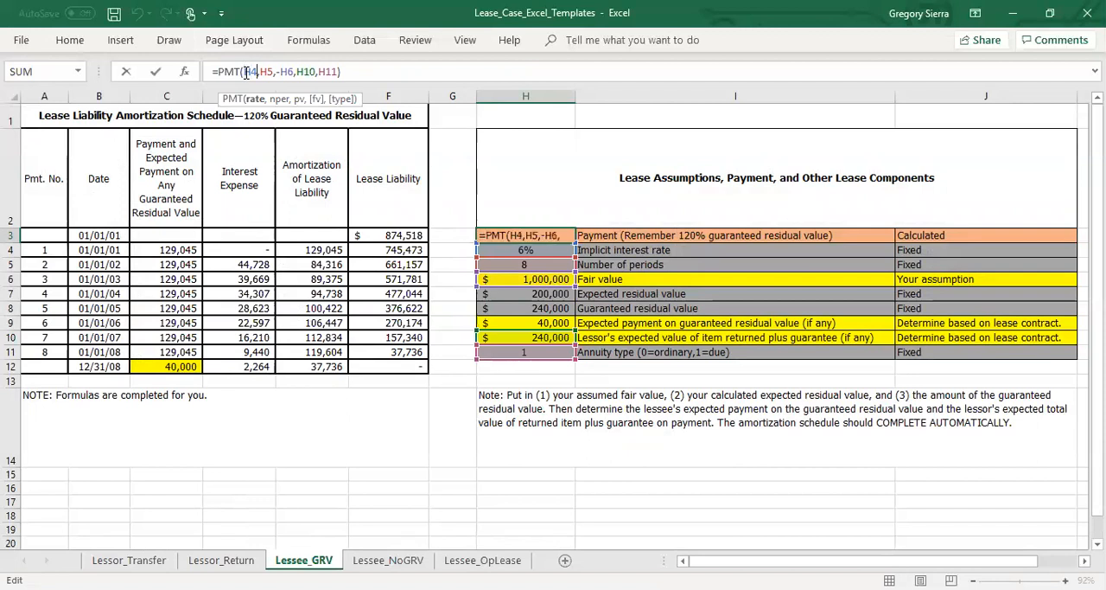
{"action": "key", "text": "Right"}
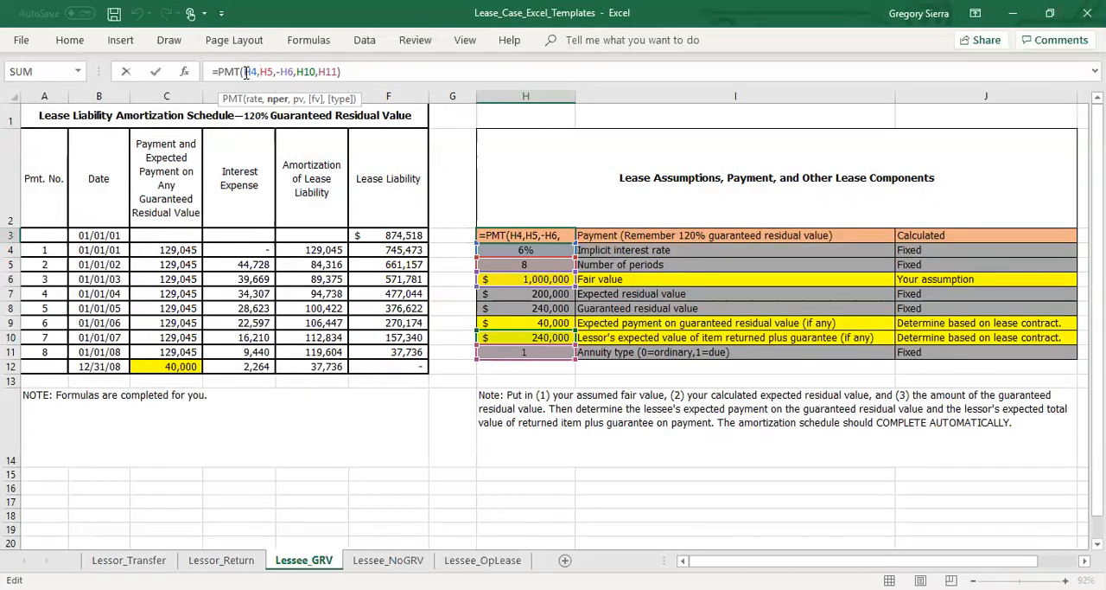
{"action": "key", "text": "Right"}
{"action": "key", "text": "Right"}
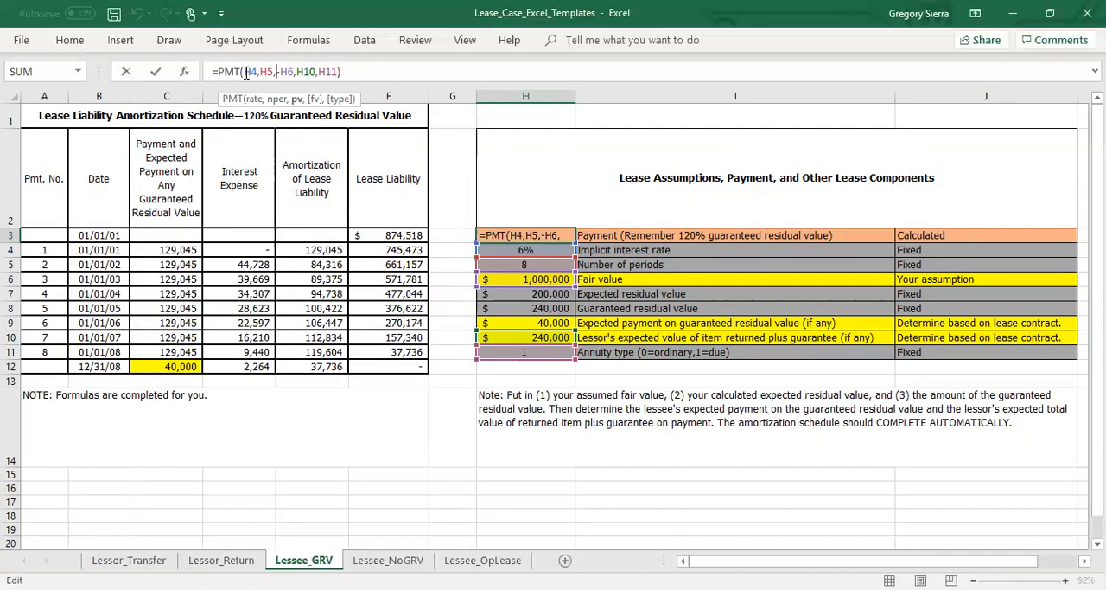
{"action": "key", "text": "Right"}
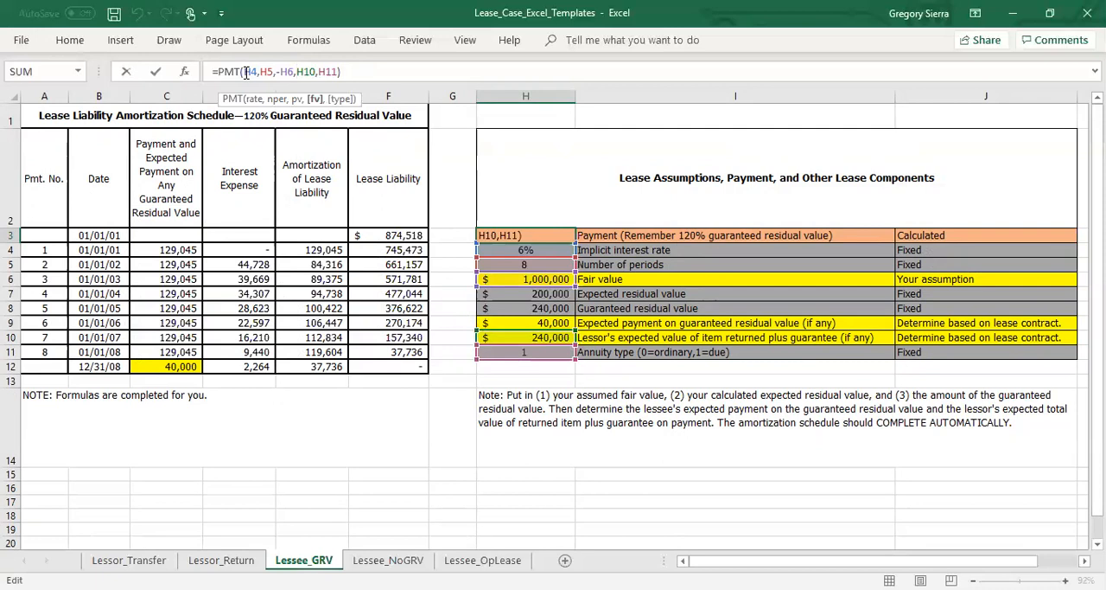
{"action": "key", "text": "Right"}
{"action": "key", "text": "Right"}
{"action": "key", "text": "Right"}
{"action": "key", "text": "Right"}
{"action": "key", "text": "Return"}
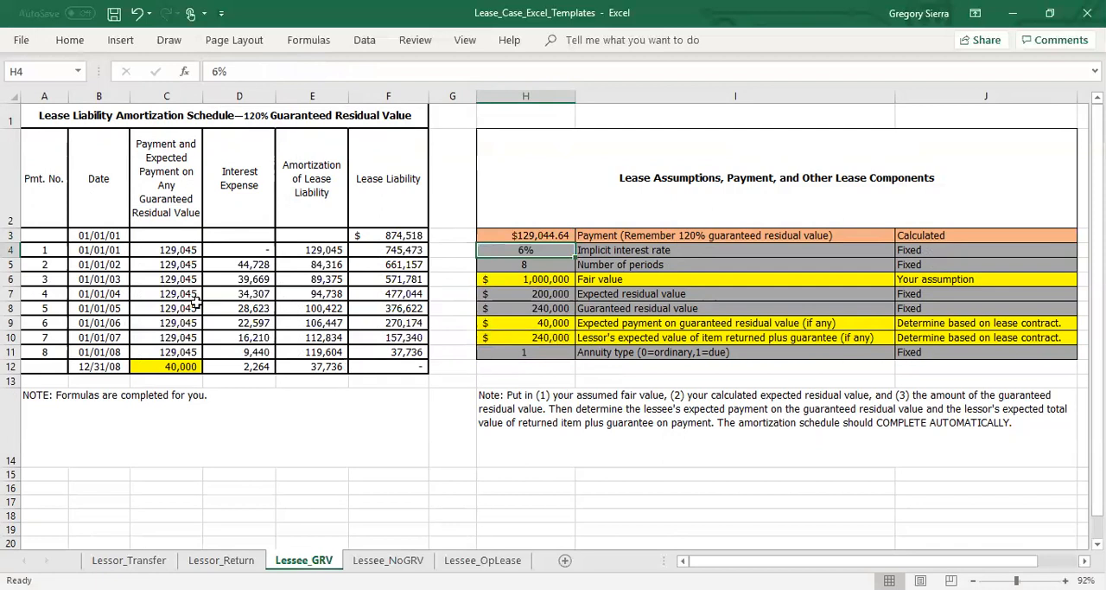
Trace the first schedule payment to the calculated Payment cell, and review the opening lease liability and payment column feeding it.
{"action": "left_click", "coordinate": [176, 250]}
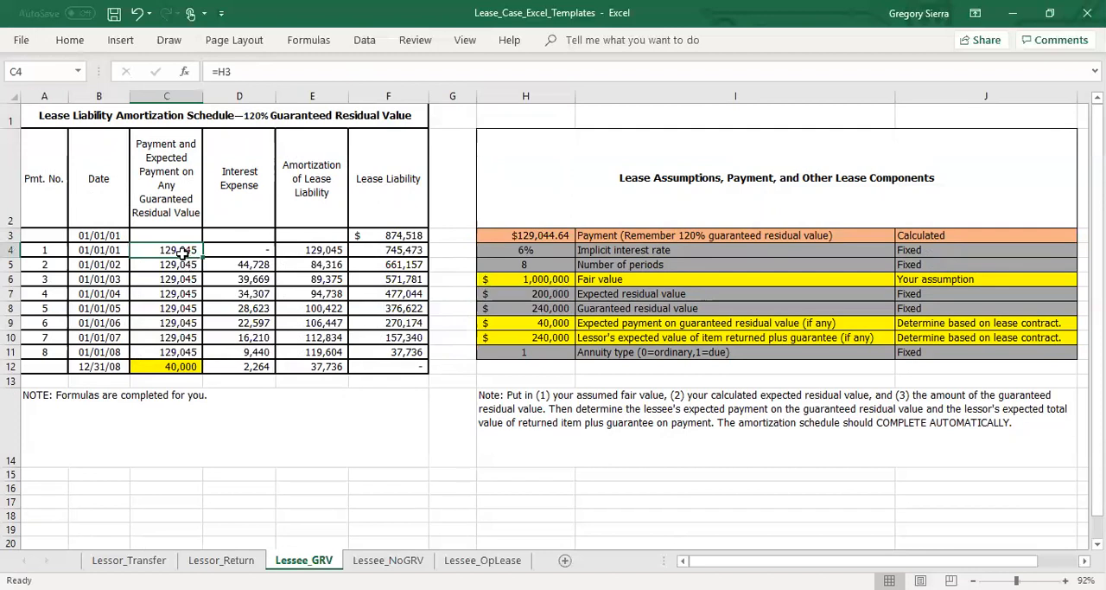
{"action": "left_click", "coordinate": [514, 232]}
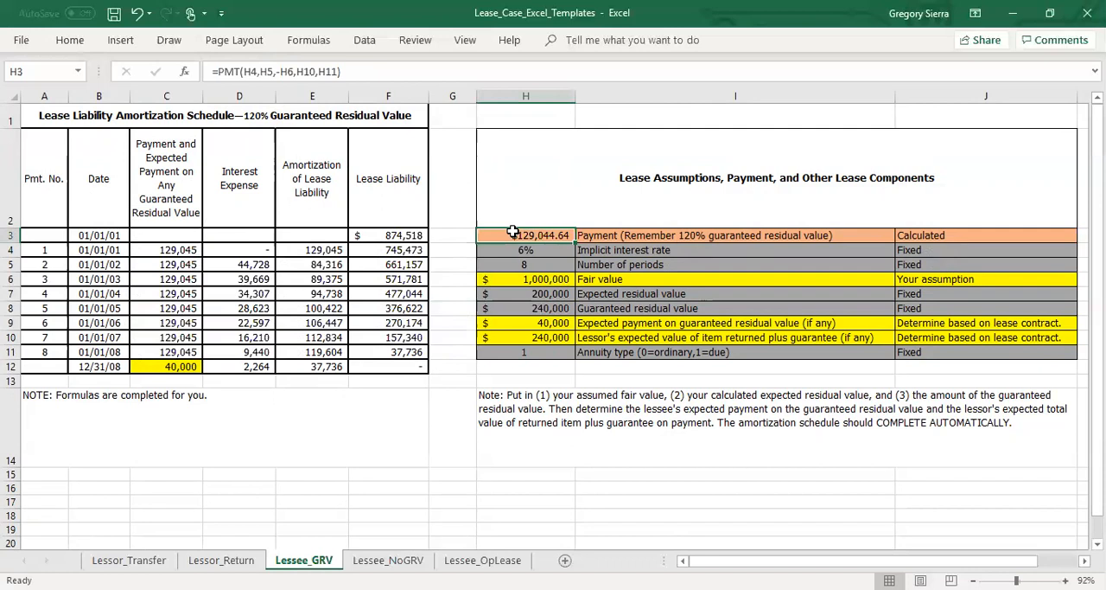
{"action": "left_click", "coordinate": [366, 237]}
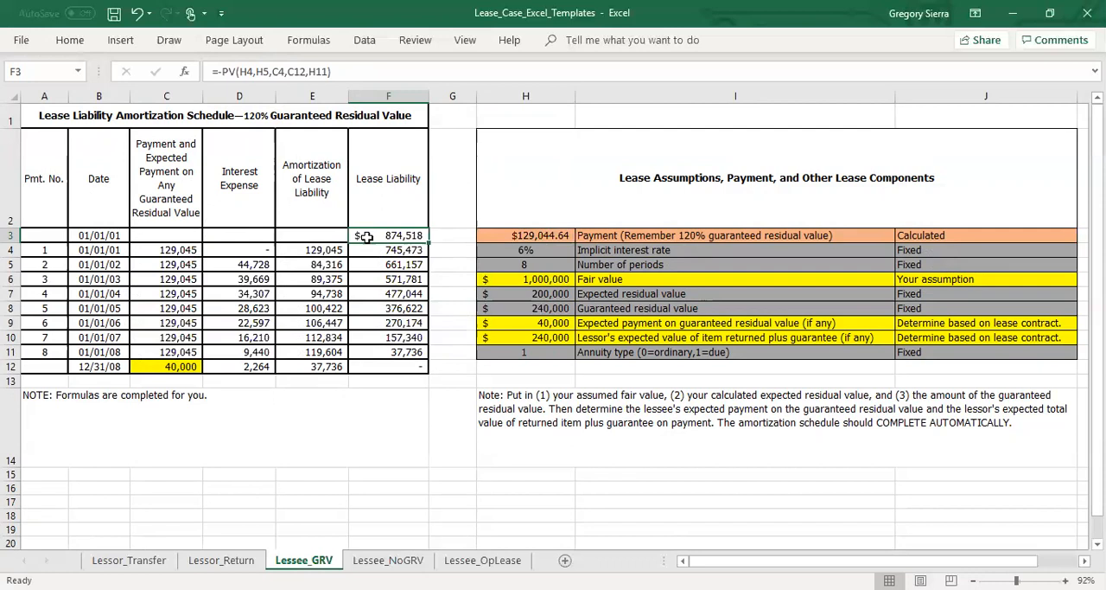
{"action": "left_click_drag", "start_coordinate": [185, 257], "coordinate": [181, 366]}
{"action": "left_click", "coordinate": [372, 237]}
Examine each argument of the PV formula in the opening Lease Liability cell F3, from interest rate through annuity type.
{"action": "left_click", "coordinate": [218, 72]}
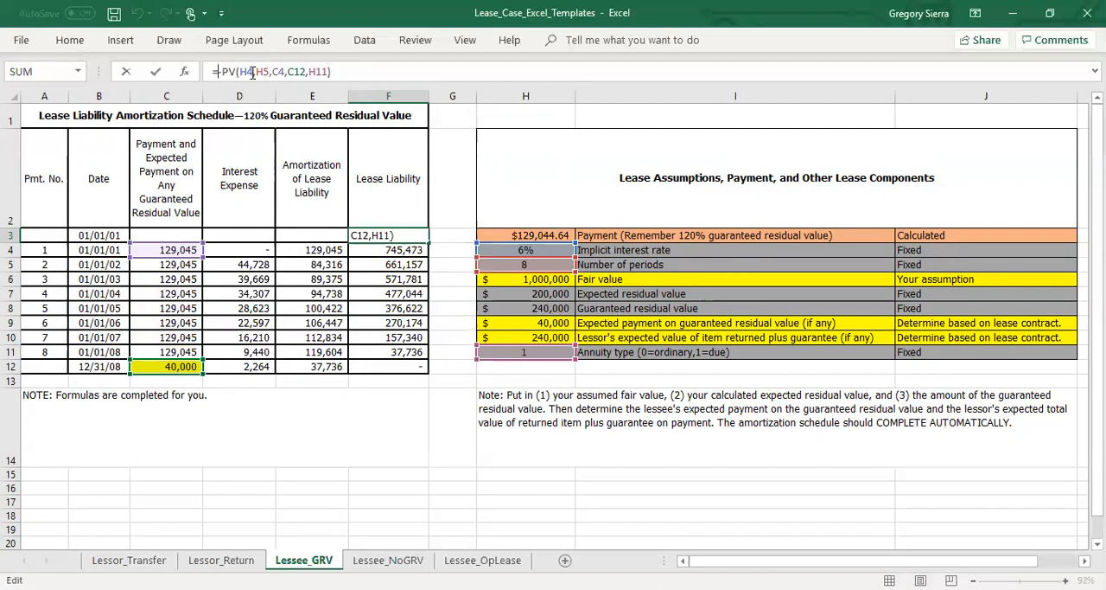
{"action": "type", "text": "-"}
{"action": "key", "text": "Right"}
{"action": "key", "text": "Right"}
{"action": "key", "text": "Right"}
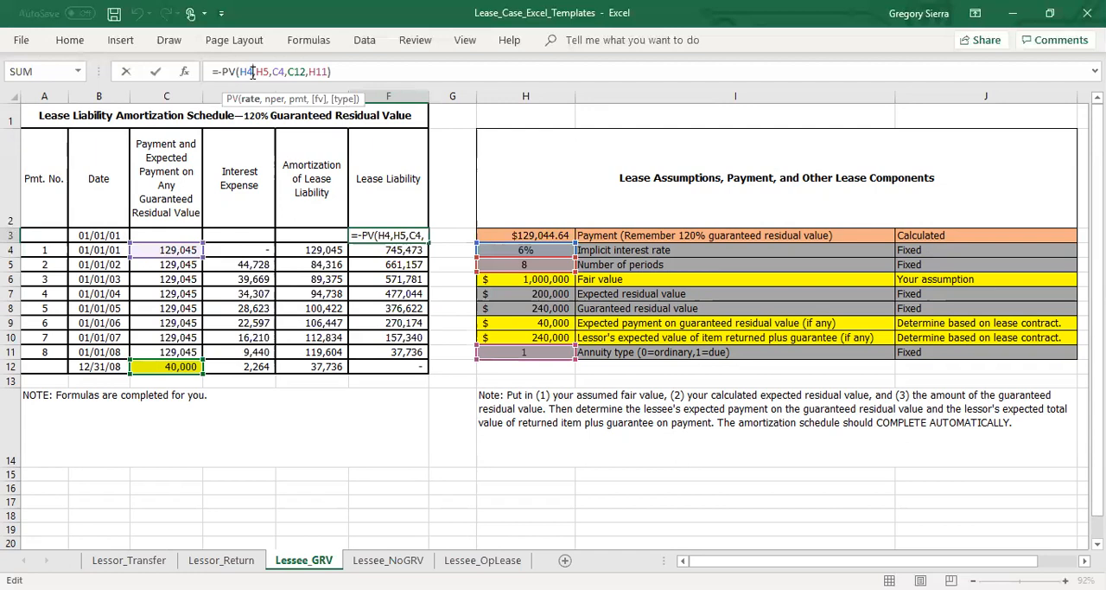
{"action": "key", "text": "Right"}
{"action": "key", "text": "Right"}
{"action": "key", "text": "Right"}
{"action": "key", "text": "Right"}
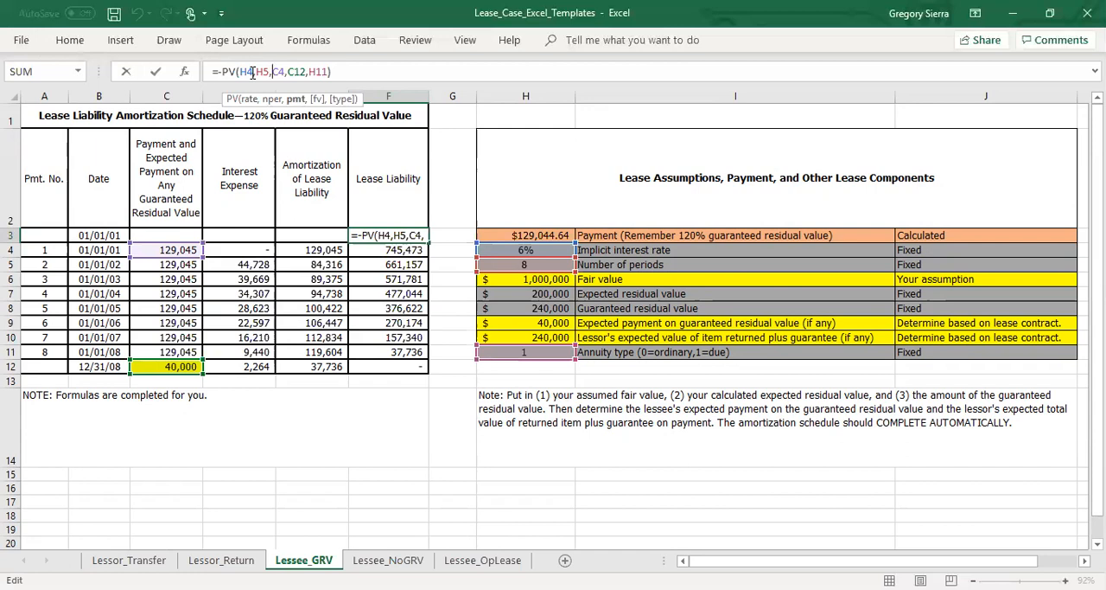
{"action": "key", "text": "Right"}
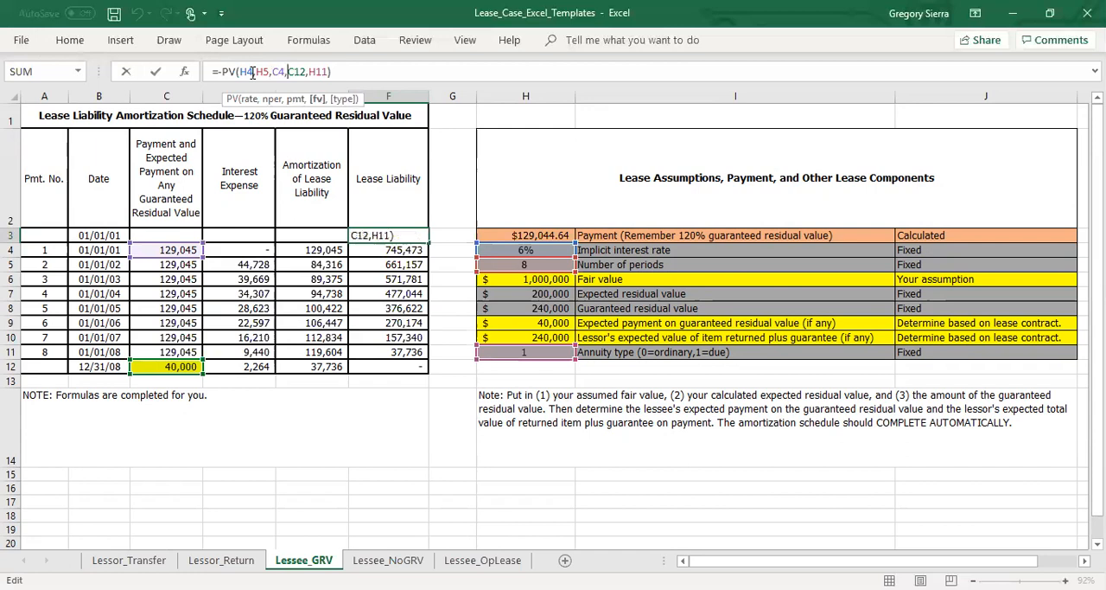
{"action": "key", "text": "Right"}
{"action": "key", "text": "Right"}
{"action": "key", "text": "Right"}
{"action": "key", "text": "Right"}
{"action": "key", "text": "Return"}
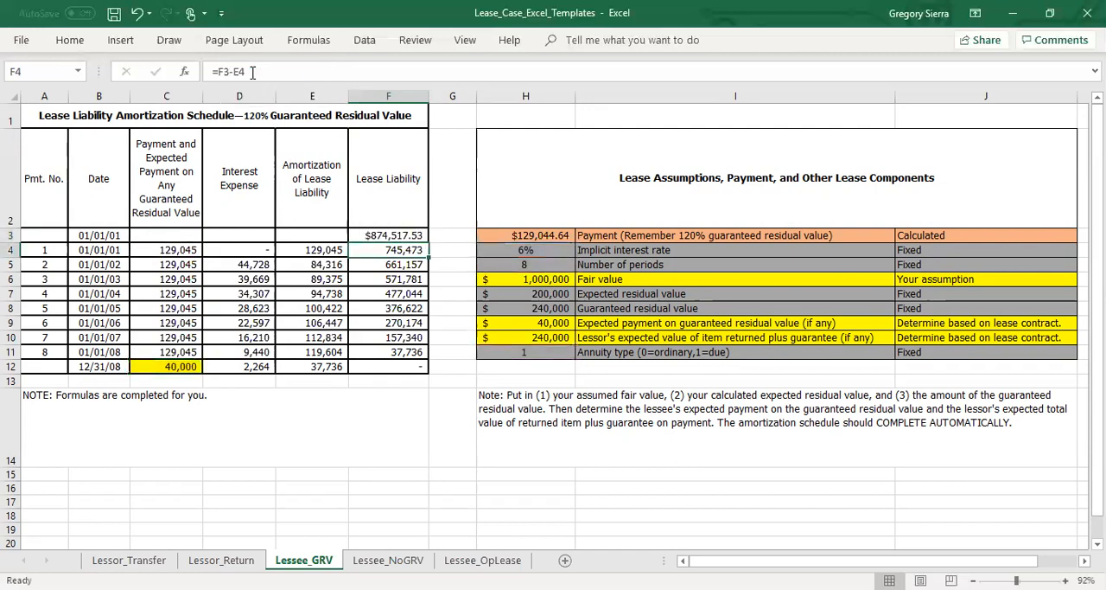
Format the opening Lease Liability in F3 as Accounting with the $ symbol and 0 decimal places.
{"action": "left_click", "coordinate": [380, 235]}
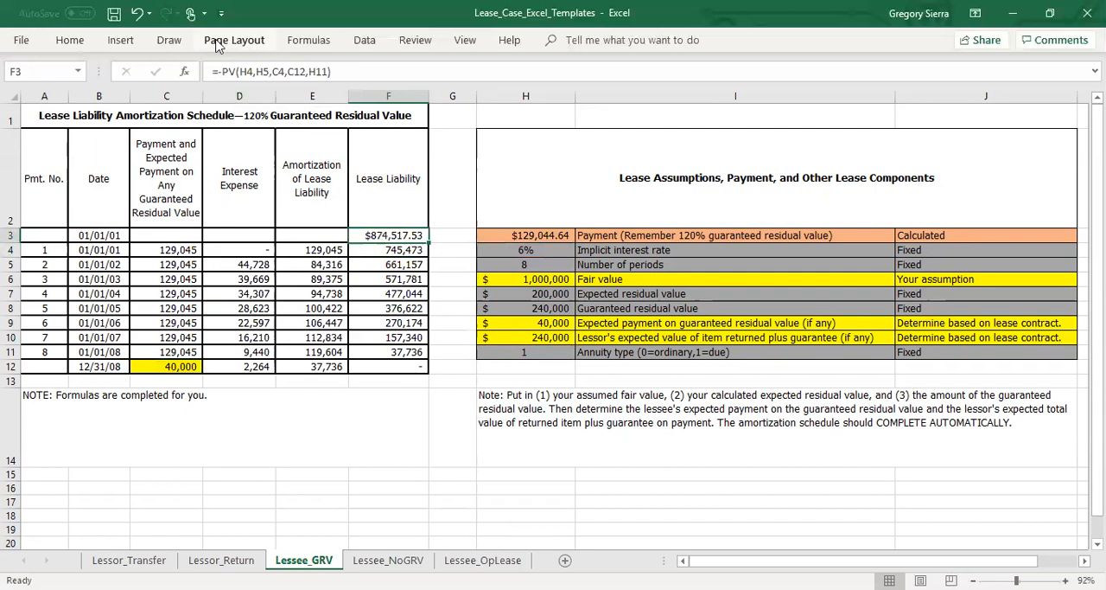
{"action": "double_click", "coordinate": [72, 40]}
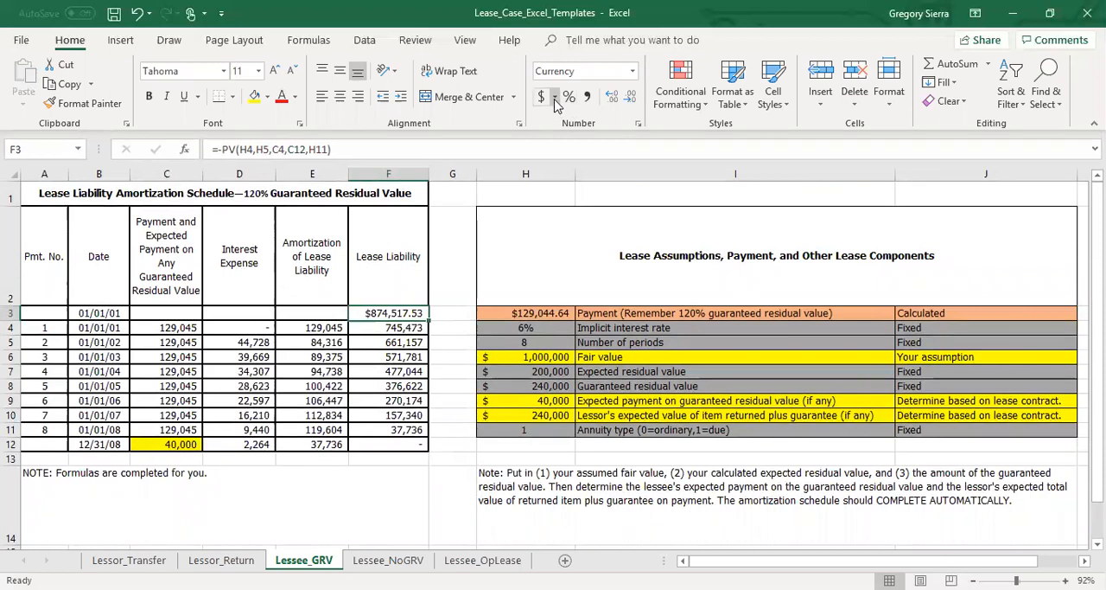
{"action": "left_click", "coordinate": [555, 98]}
{"action": "left_click", "coordinate": [587, 217]}
{"action": "left_click", "coordinate": [613, 300]}
{"action": "left_click", "coordinate": [613, 300]}
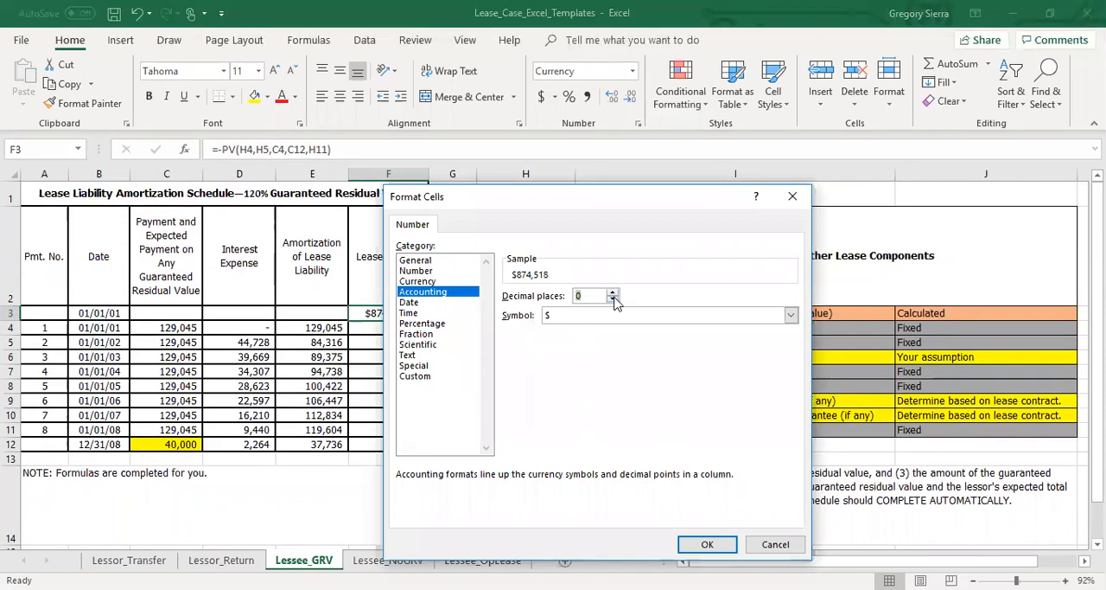
{"action": "key", "text": "Return"}
Reduce the calculated Payment in H3 to no decimal places.
{"action": "left_click", "coordinate": [545, 314]}
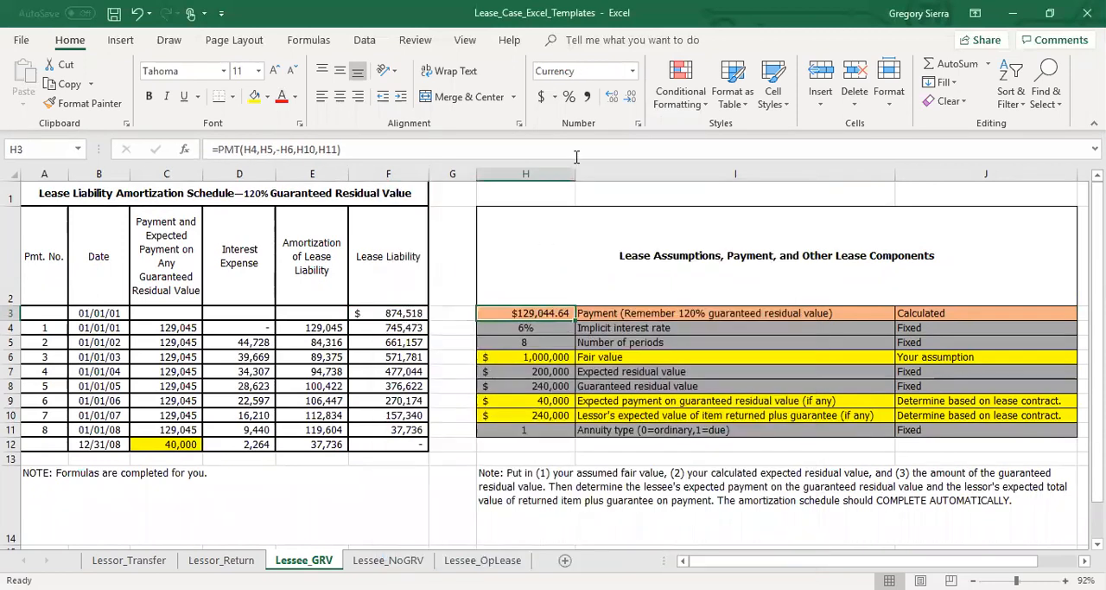
{"action": "left_click", "coordinate": [631, 97]}
{"action": "left_click", "coordinate": [631, 96]}
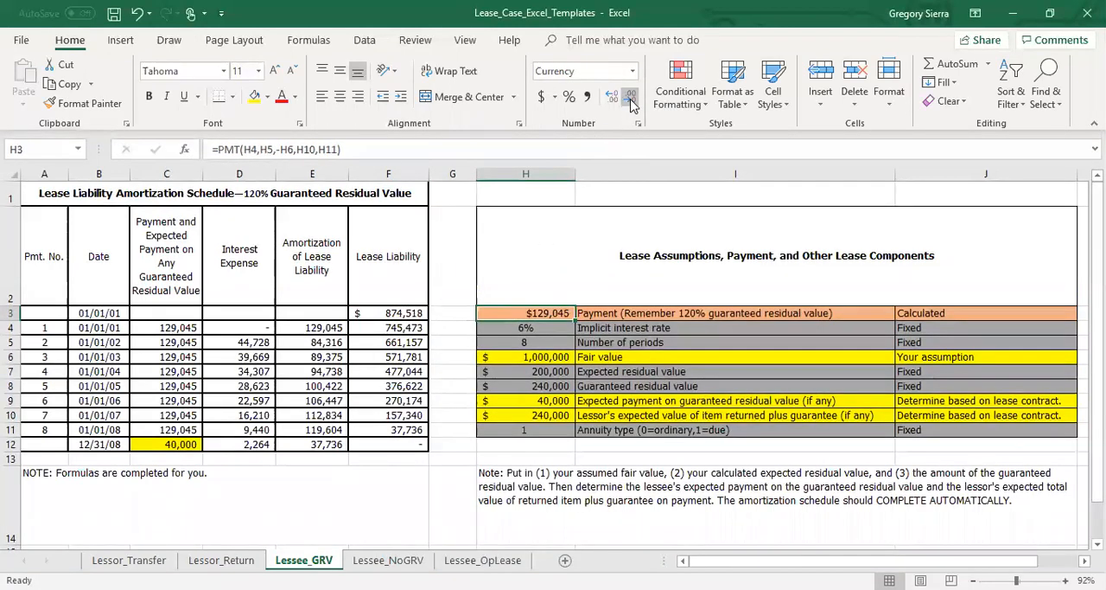
{"action": "left_click", "coordinate": [527, 356]}
{"action": "left_click", "coordinate": [548, 313]}
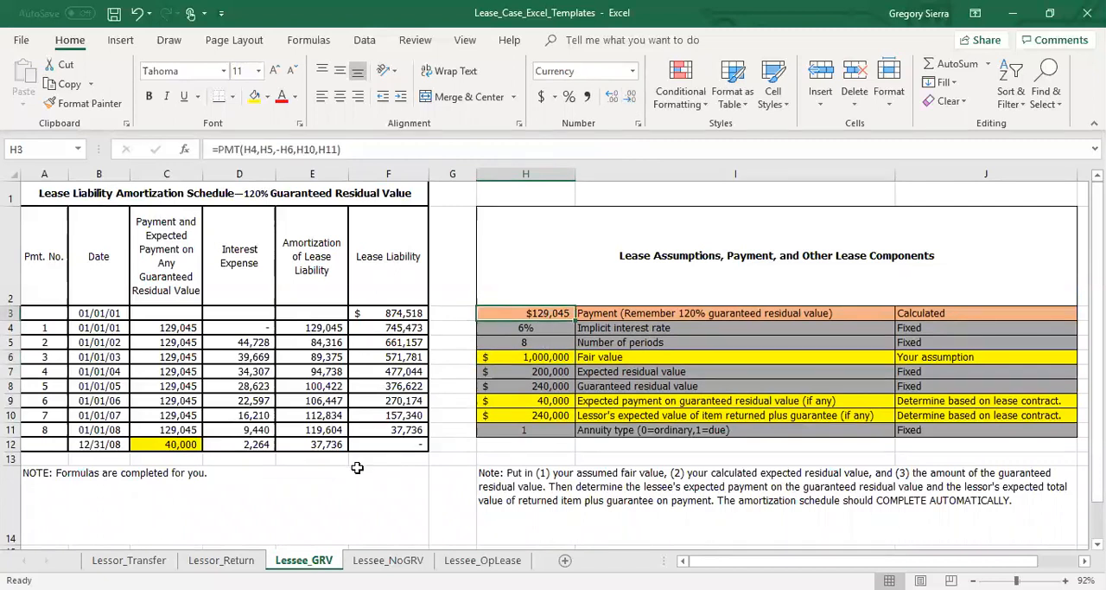
Copy the Payment formula from H3 on Lessee_GRV into the Payment cell H3 on Lessee_NoGRV.
{"action": "left_click", "coordinate": [389, 561]}
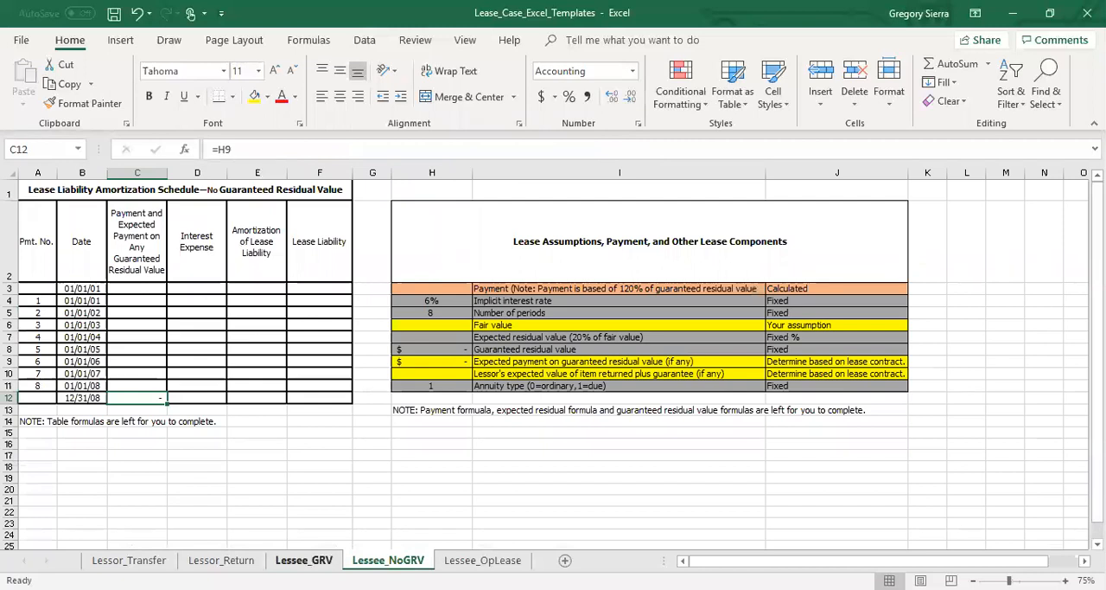
{"action": "left_click", "coordinate": [305, 560]}
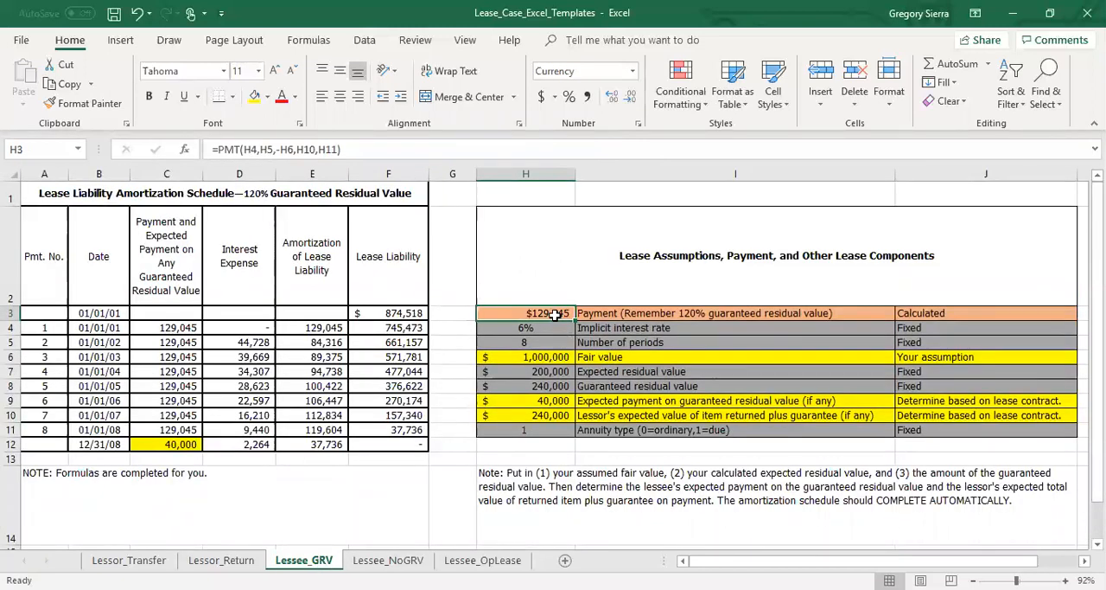
{"action": "key", "text": "ctrl+c"}
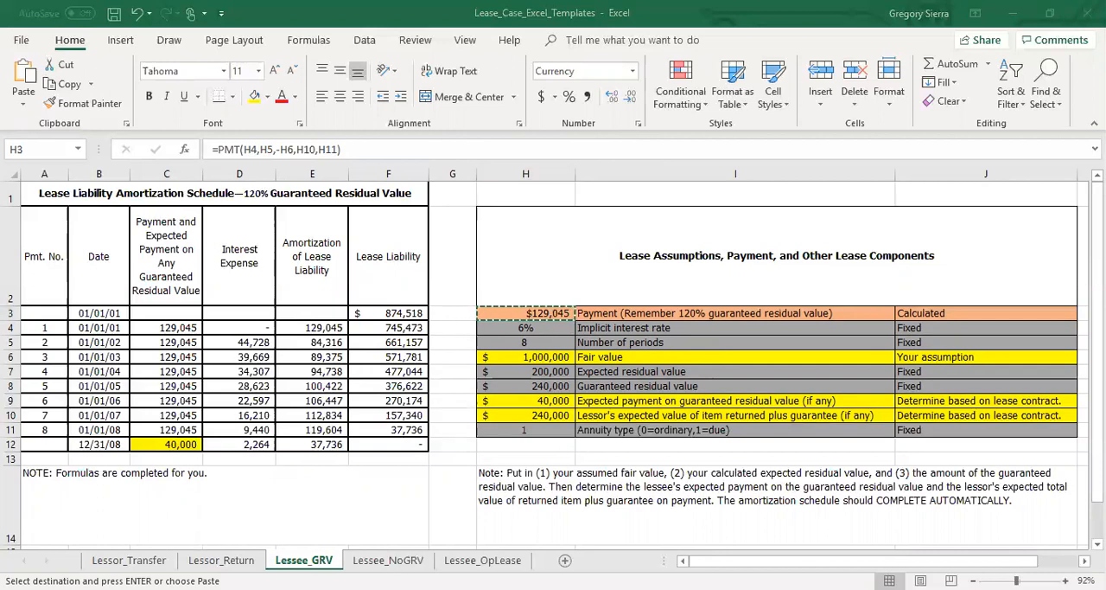
{"action": "left_click", "coordinate": [389, 560]}
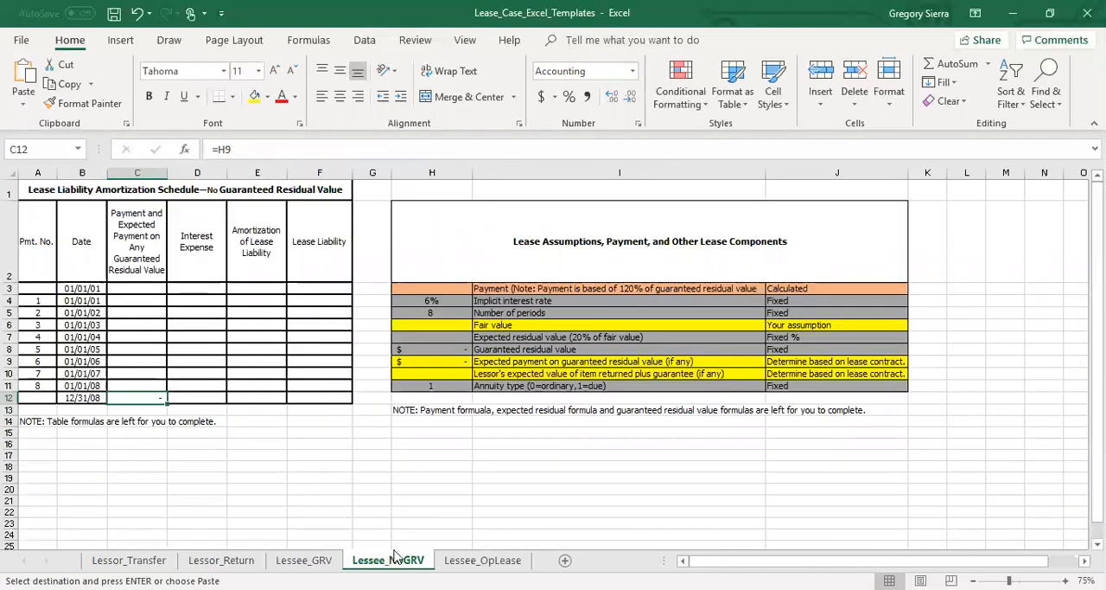
{"action": "left_click", "coordinate": [450, 291]}
{"action": "key", "text": "ctrl+v"}
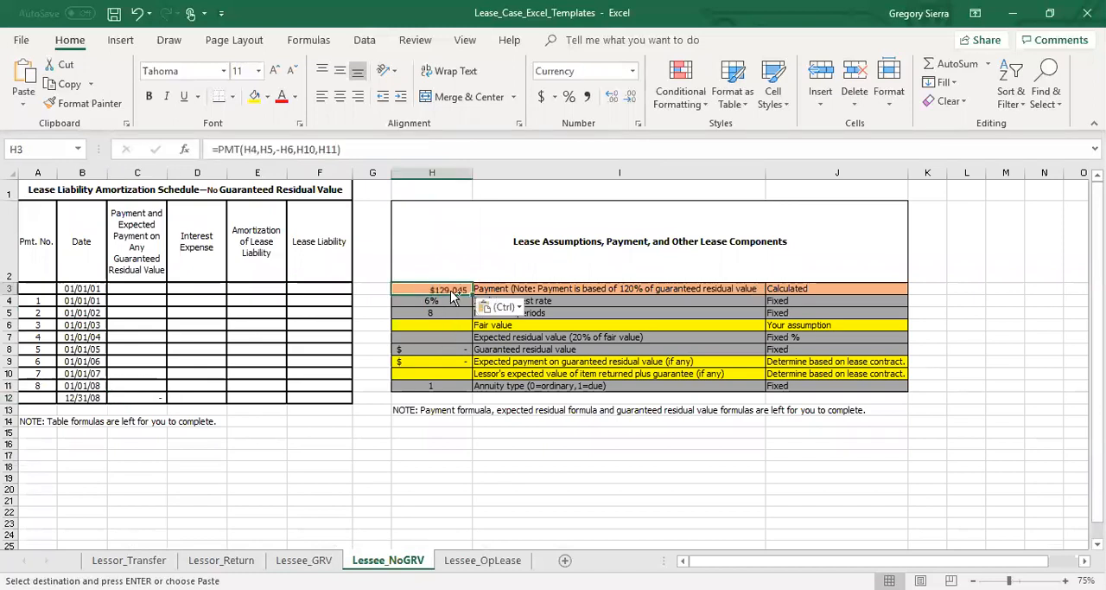
Set the fair value on Lessee_NoGRV to 1,000,000.
{"action": "left_click", "coordinate": [449, 325]}
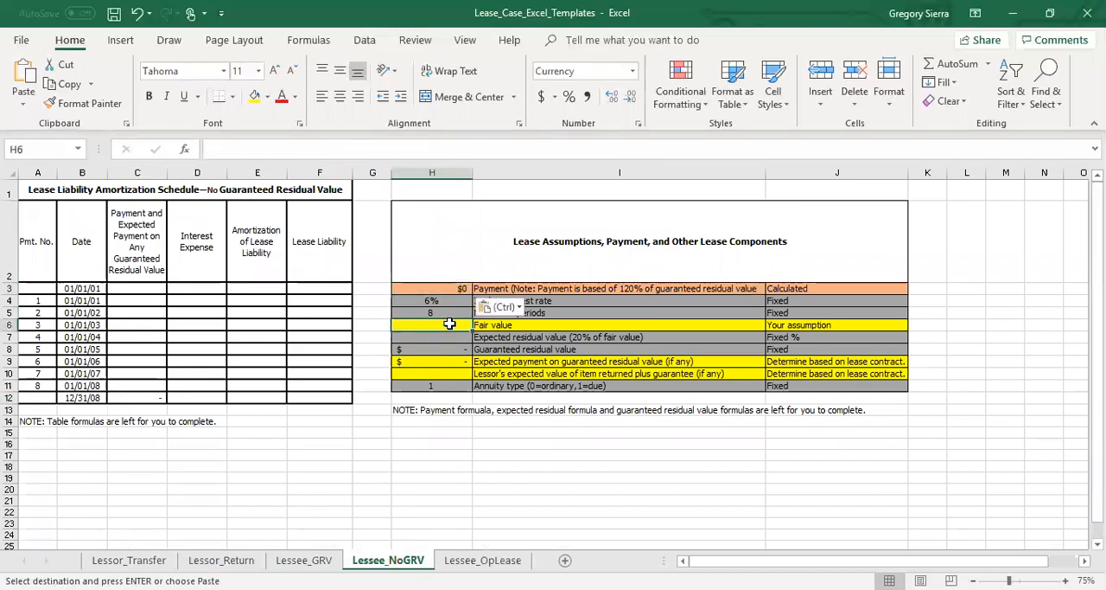
{"action": "type", "text": "1,00"}
{"action": "type", "text": "0,000"}
{"action": "key", "text": "Return"}
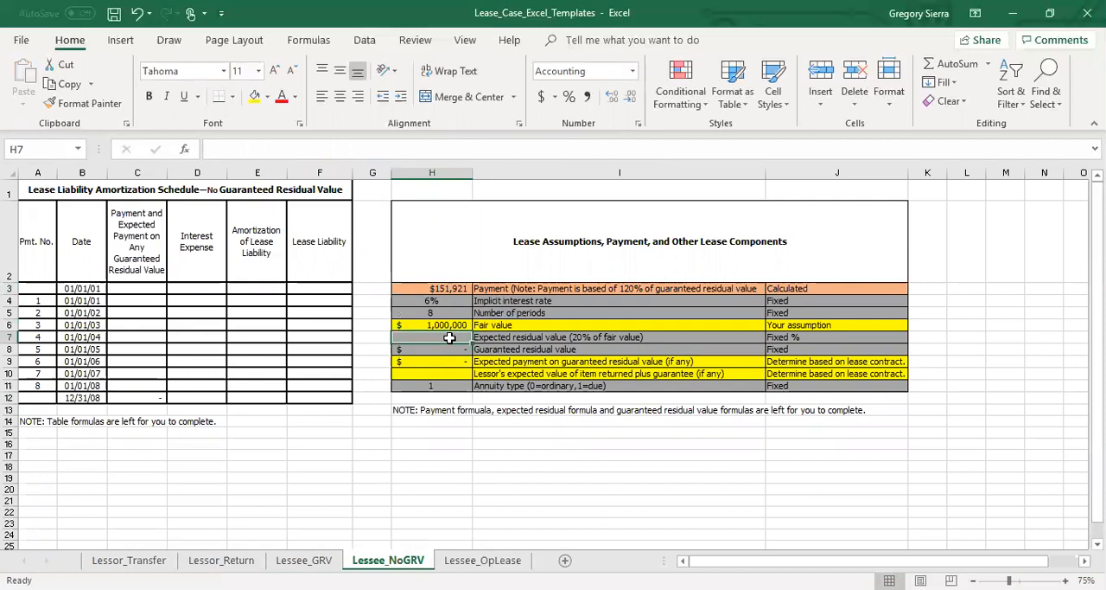
Calculate the expected residual value in H7 as 20% of fair value with the formula =.2*H6.
{"action": "type", "text": "="}
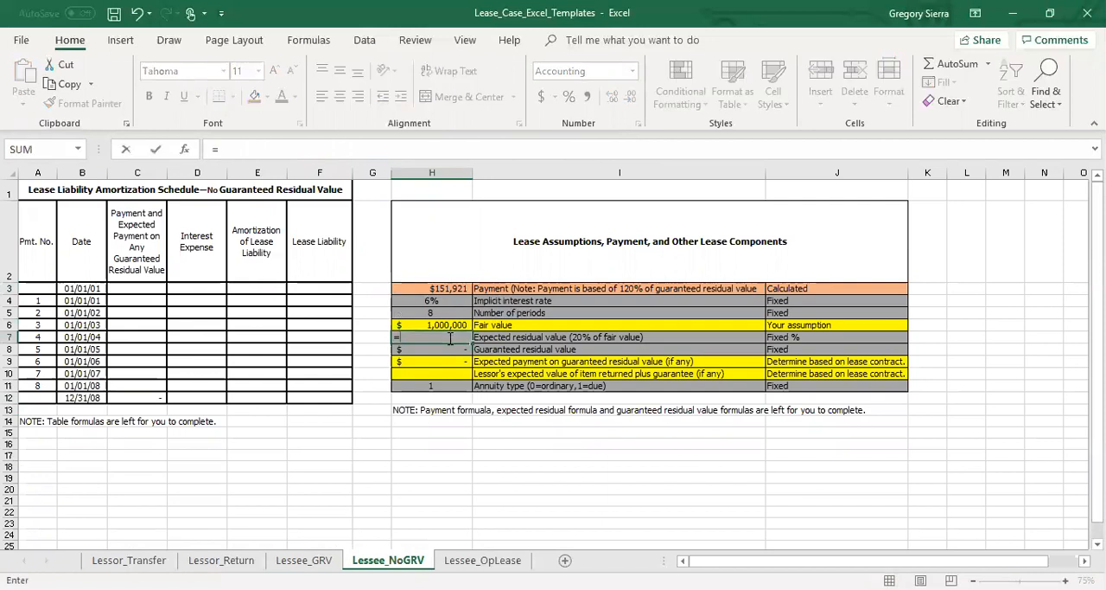
{"action": "type", "text": ".2*"}
{"action": "key", "text": "Up"}
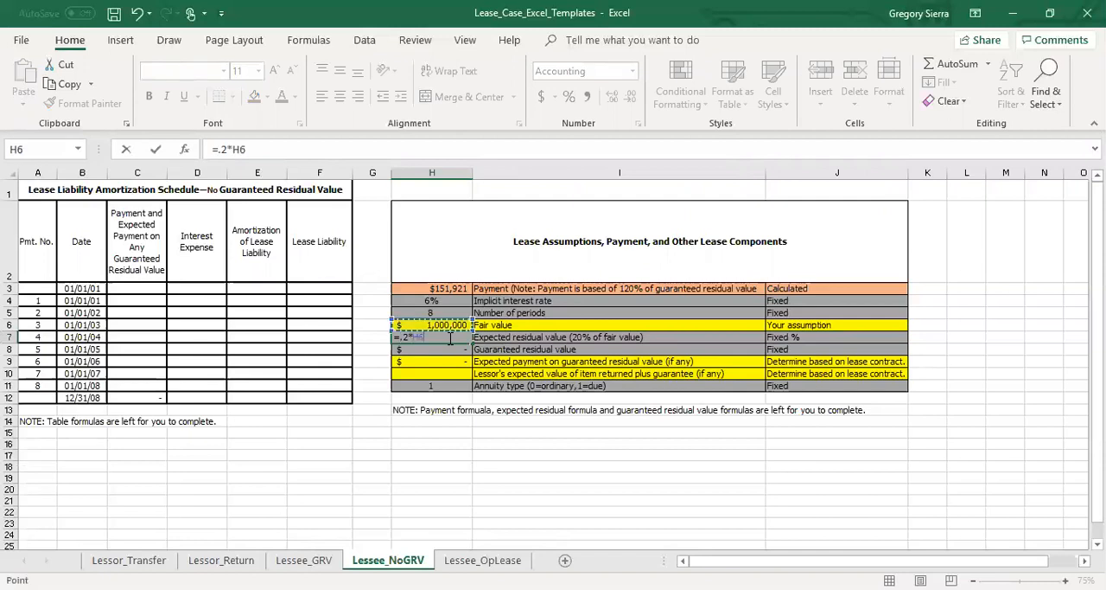
{"action": "key", "text": "Return"}
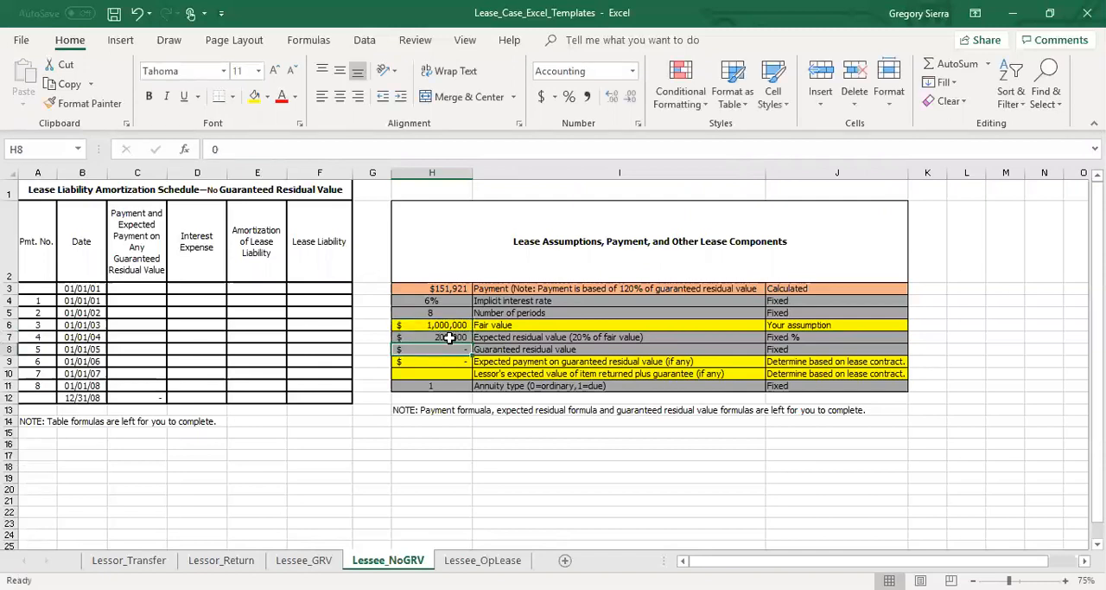
Link the lessor's expected value of item returned plus guarantee in H10 to the expected residual value with =H7.
{"action": "key", "text": "Down"}
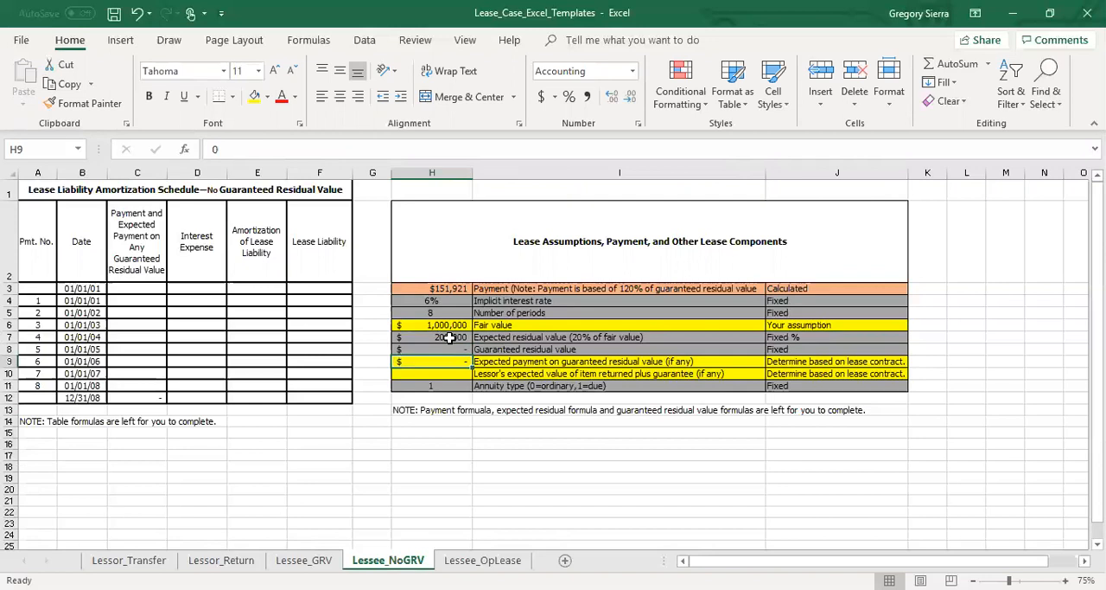
{"action": "key", "text": "Down"}
{"action": "type", "text": "="}
{"action": "key", "text": "Up"}
{"action": "key", "text": "Up"}
{"action": "key", "text": "Up"}
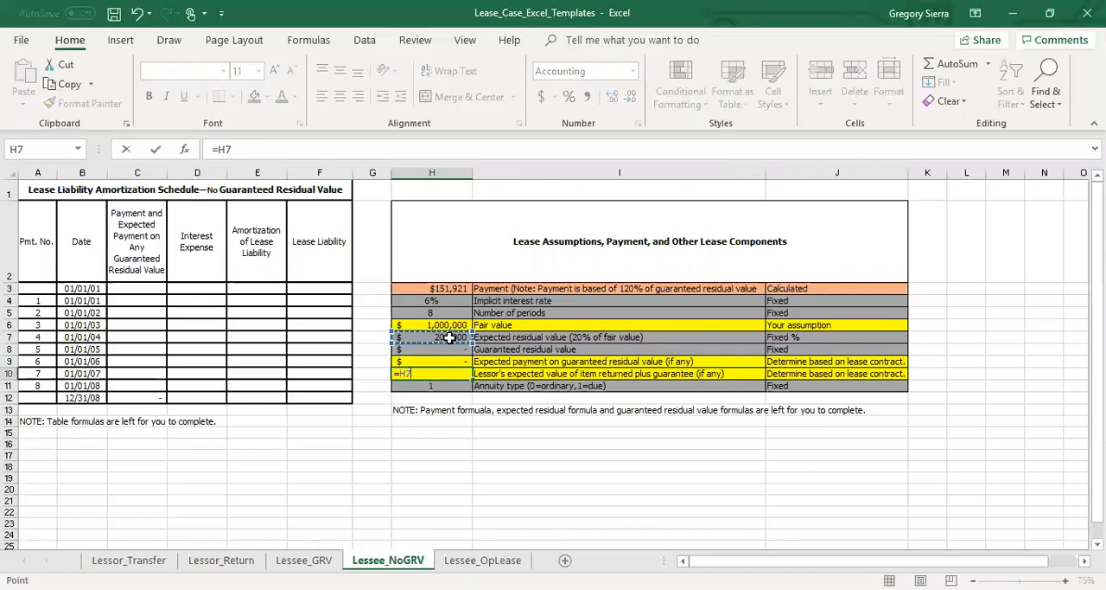
{"action": "key", "text": "Return"}
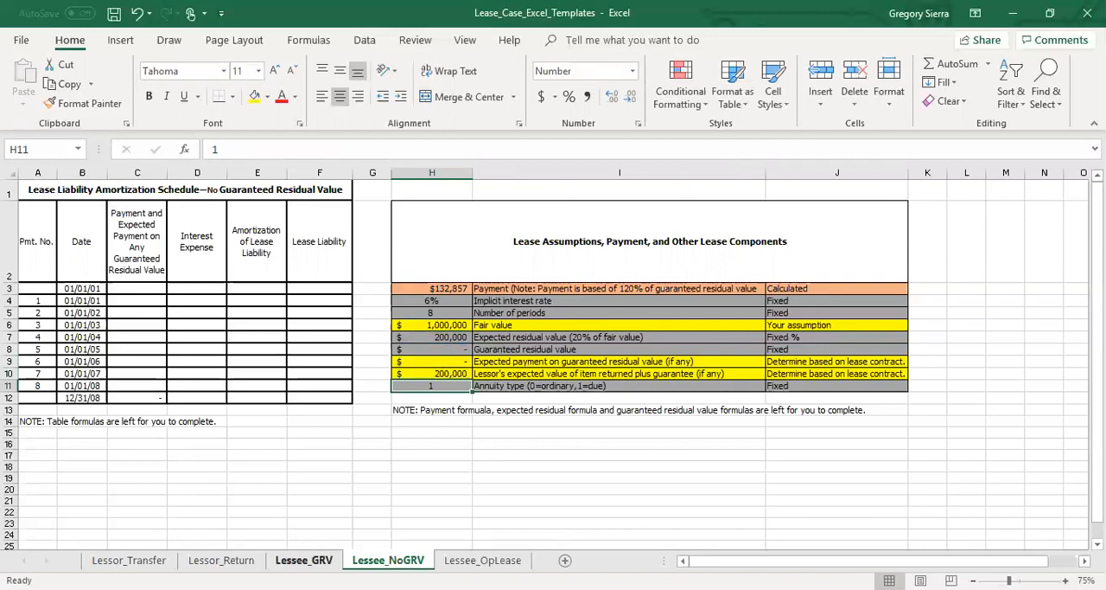
Copy the amortization schedule range C3:F12 from Lessee_GRV and paste only its formulas into Lessee_NoGRV starting at C3.
{"action": "left_click", "coordinate": [303, 560]}
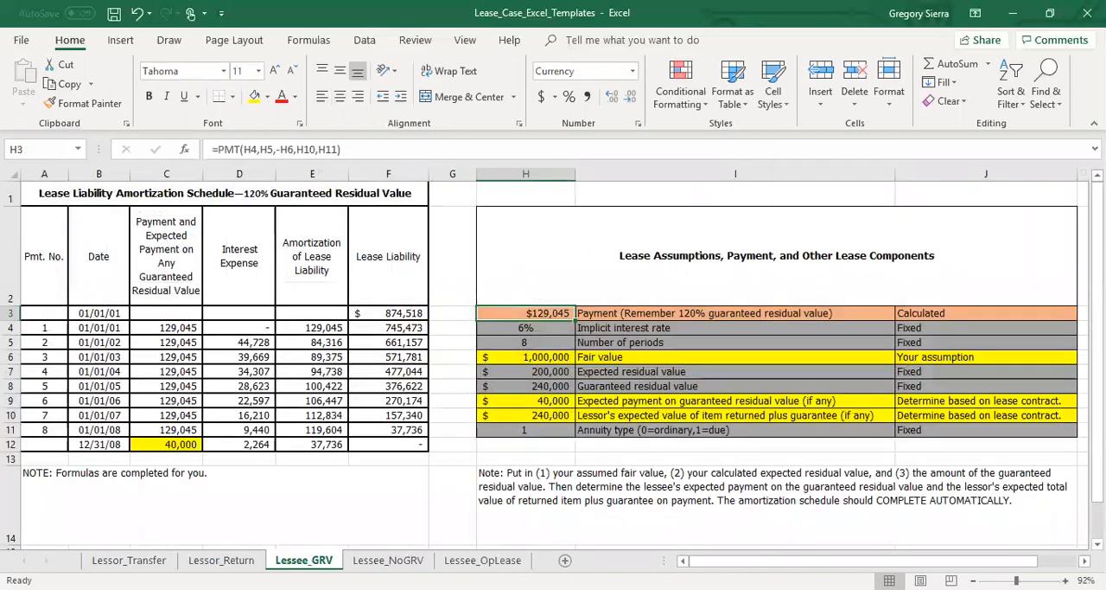
{"action": "left_click", "coordinate": [179, 314]}
{"action": "key", "text": "shift+Down"}
{"action": "key", "text": "shift+Down"}
{"action": "key", "text": "shift+Down"}
{"action": "key", "text": "shift+Down"}
{"action": "key", "text": "shift+Down"}
{"action": "key", "text": "shift+Down"}
{"action": "key", "text": "shift+Down"}
{"action": "key", "text": "shift+Down"}
{"action": "key", "text": "shift+Down"}
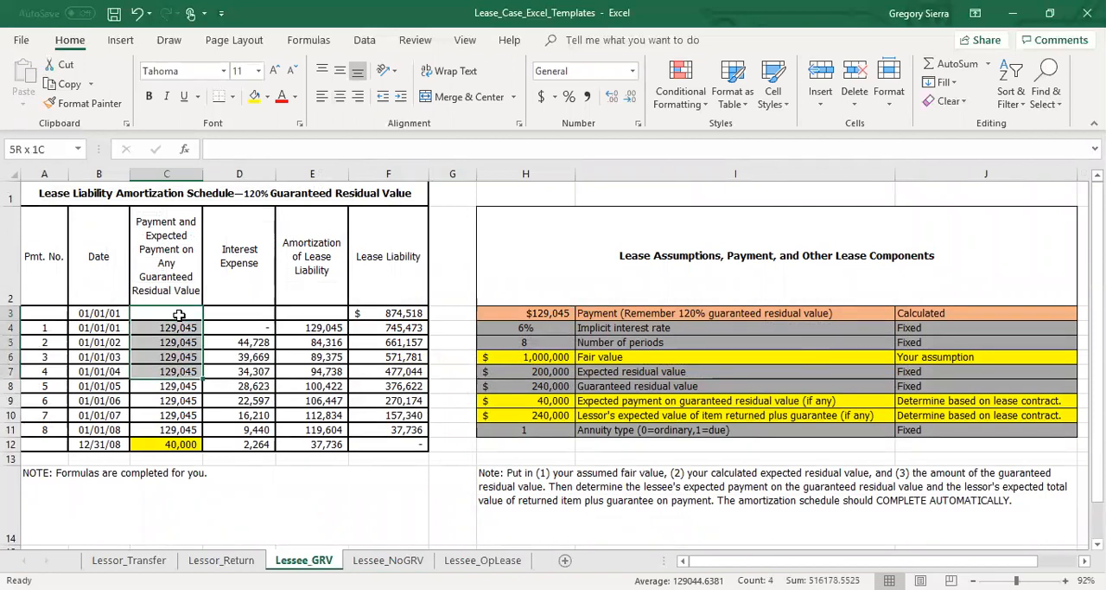
{"action": "key", "text": "shift+Right"}
{"action": "key", "text": "shift+Right"}
{"action": "key", "text": "shift+Right"}
{"action": "key", "text": "shift+Right"}
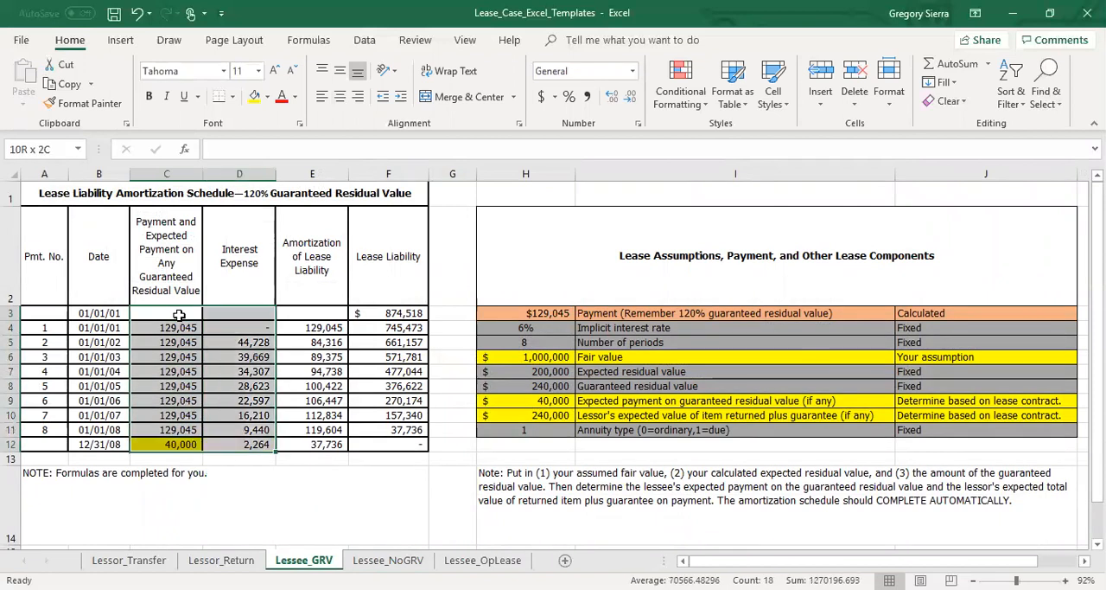
{"action": "key", "text": "shift+Left"}
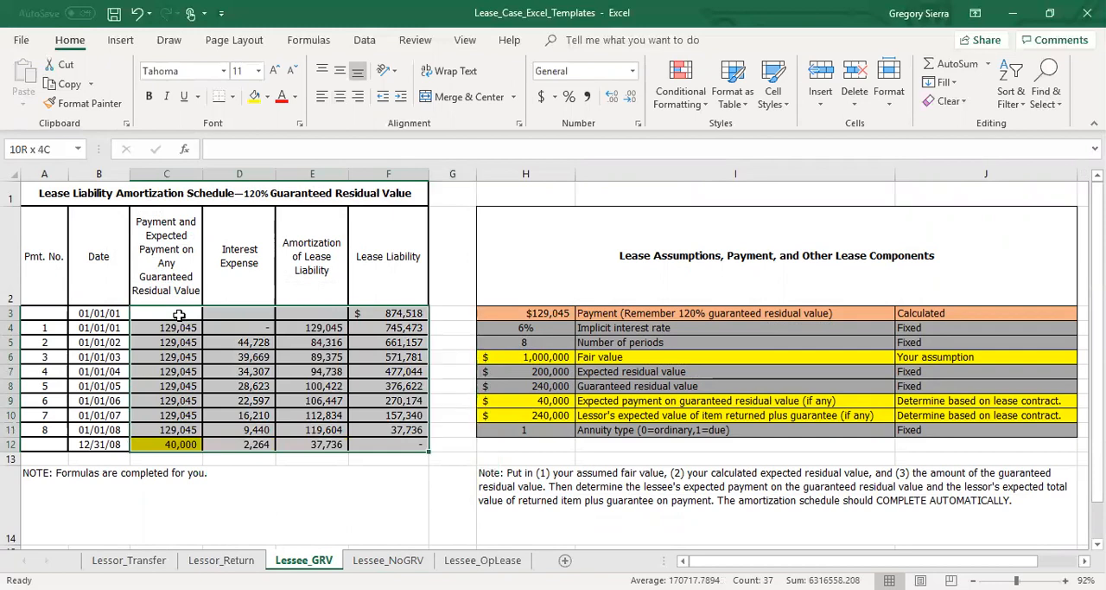
{"action": "key", "text": "ctrl+c"}
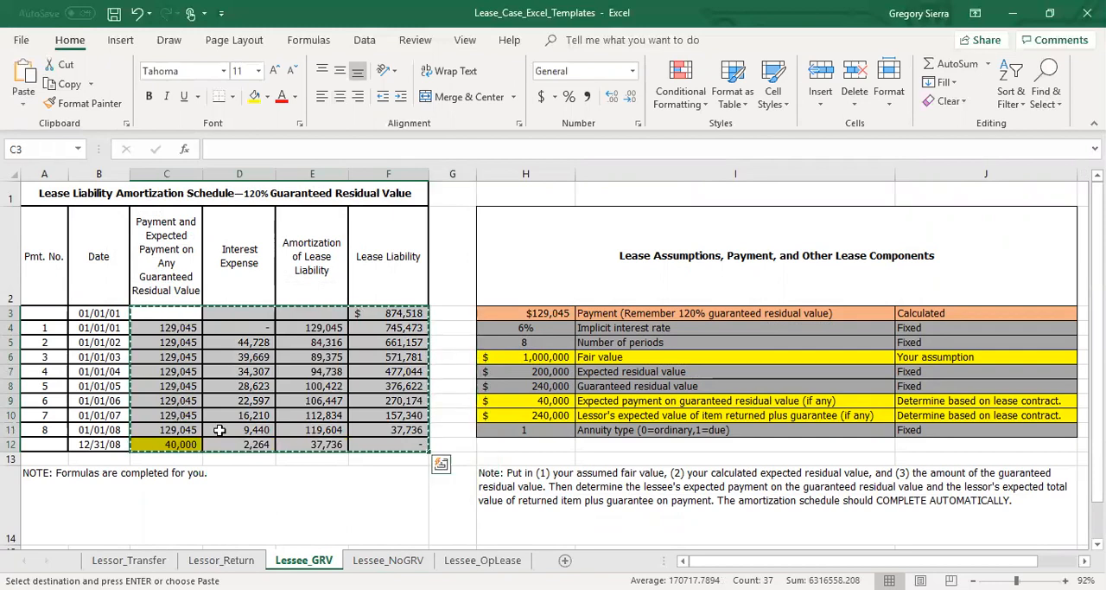
{"action": "key", "text": "ctrl+Page_Down"}
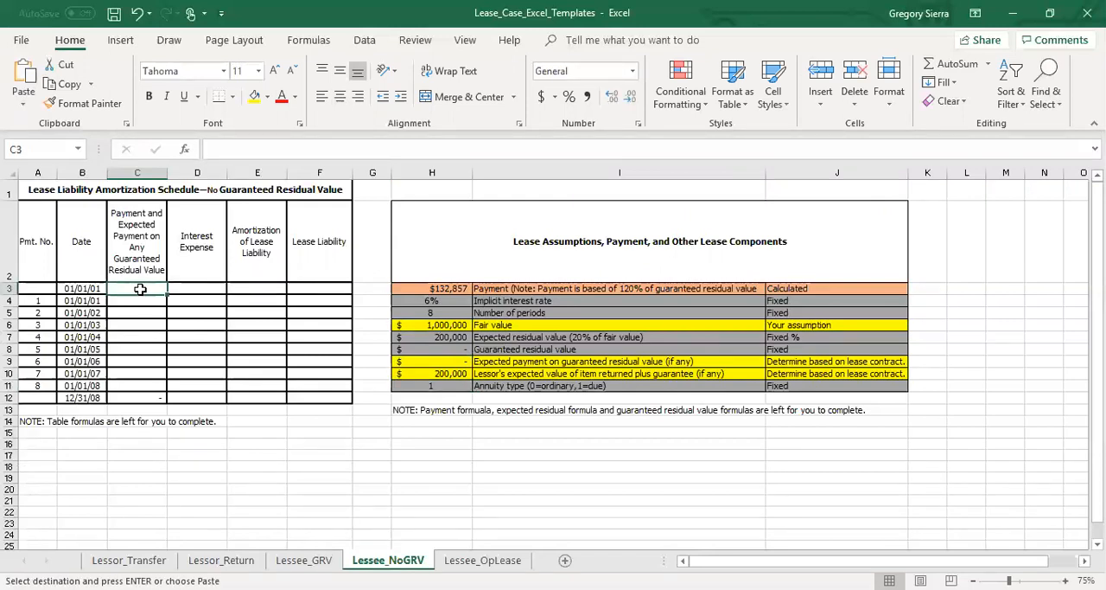
{"action": "right_click", "coordinate": [140, 289]}
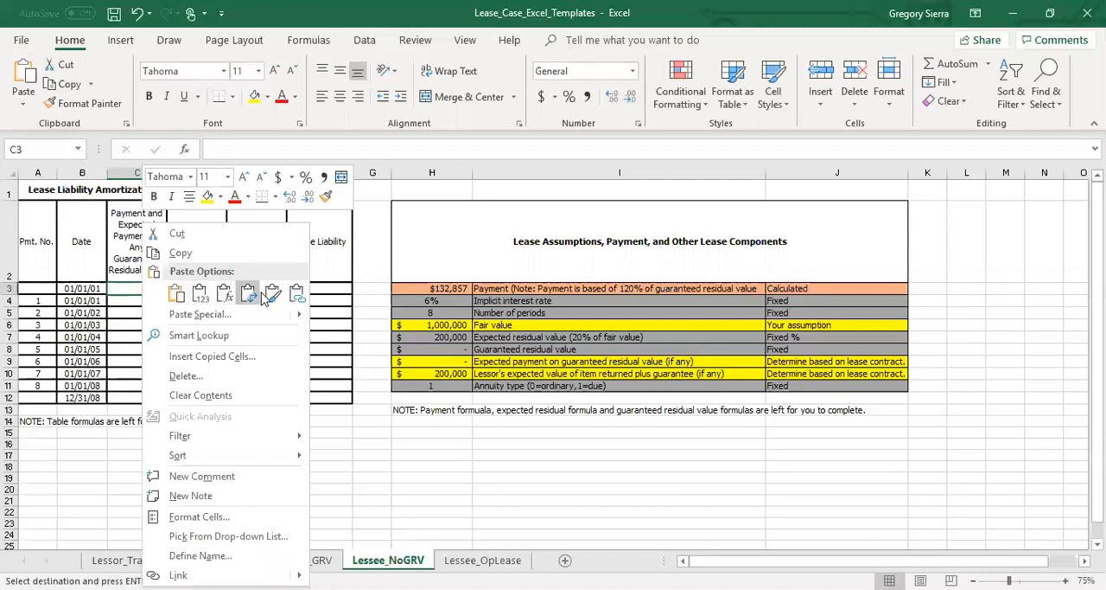
{"action": "left_click", "coordinate": [224, 297]}
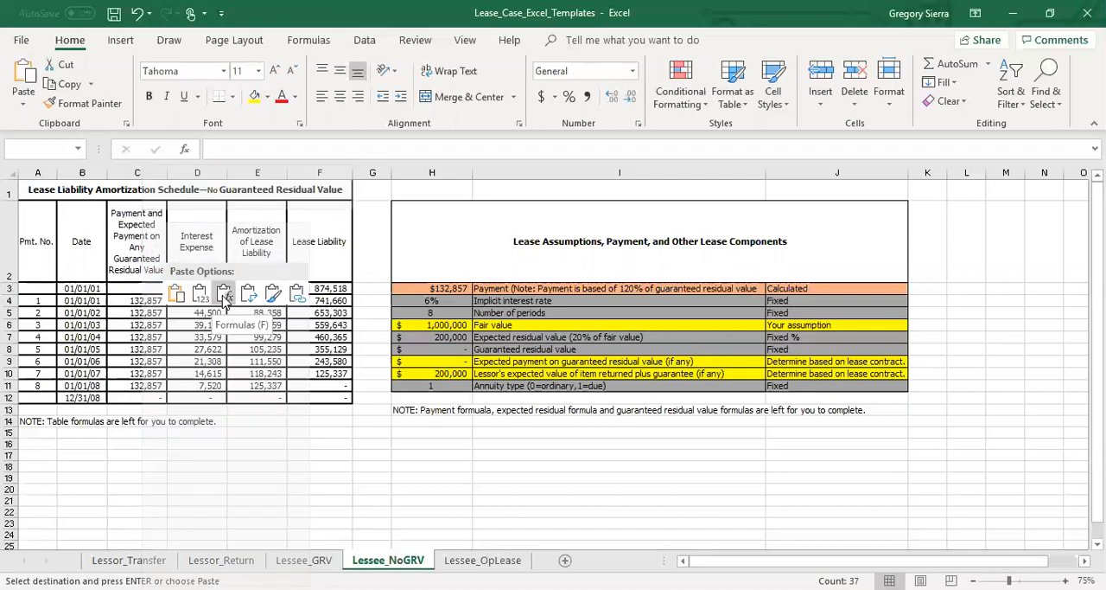
Link the 12/31/08 expected payment in C12 on Lessee_NoGRV to the expected payment on guaranteed residual value with =H9.
{"action": "left_click", "coordinate": [273, 441]}
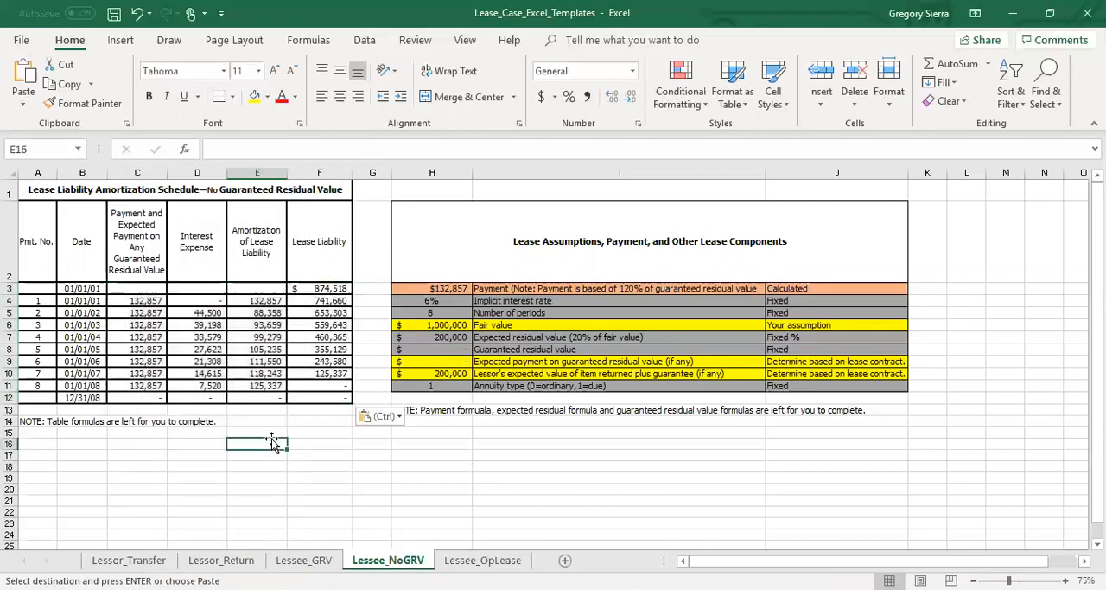
{"action": "left_click", "coordinate": [158, 394]}
{"action": "type", "text": "="}
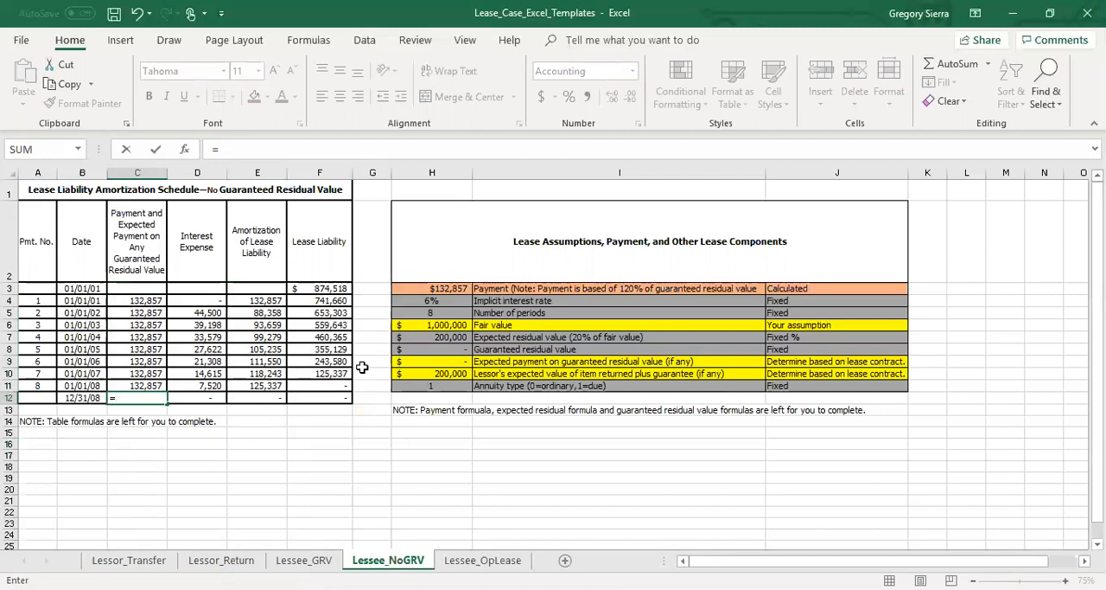
{"action": "left_click", "coordinate": [423, 360]}
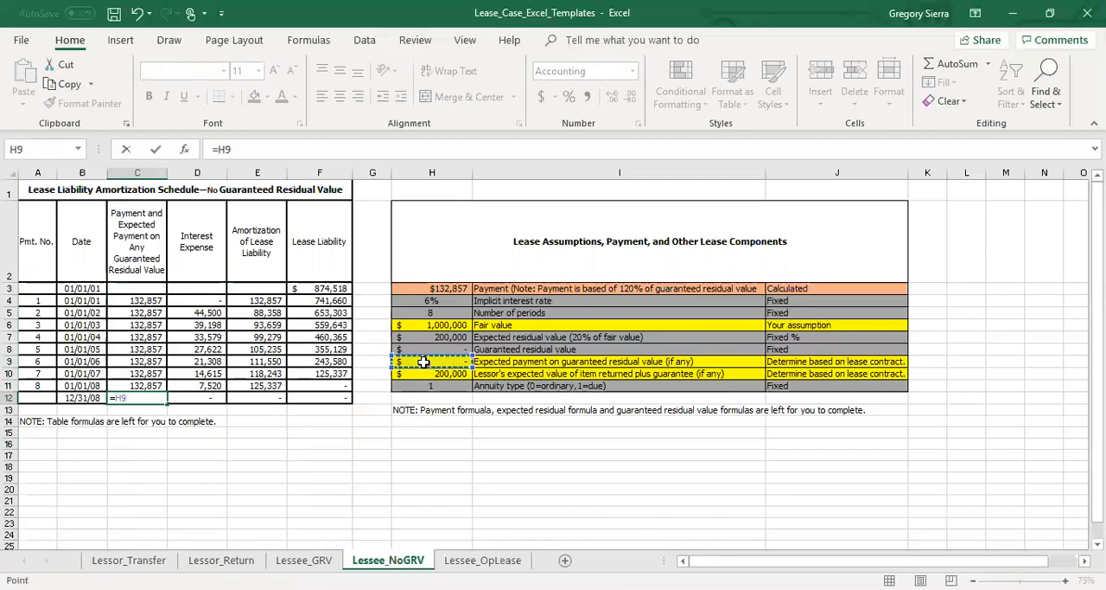
{"action": "key", "text": "Return"}
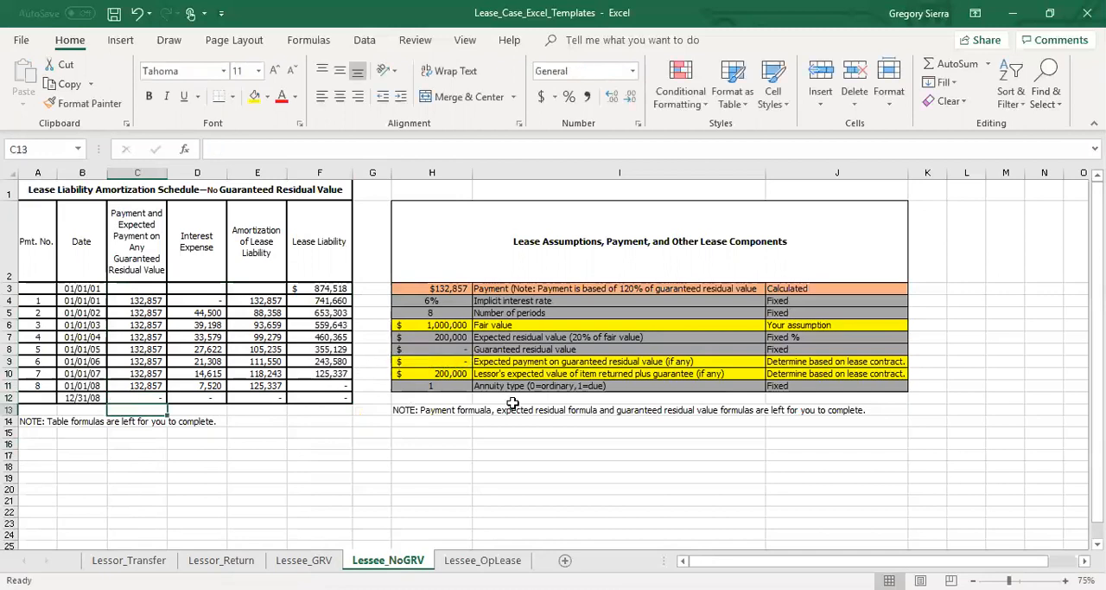
Check the ending liability in F12 and compare the opening lease liability formula in F3 on Lessee_GRV and Lessee_NoGRV.
{"action": "left_click", "coordinate": [342, 401]}
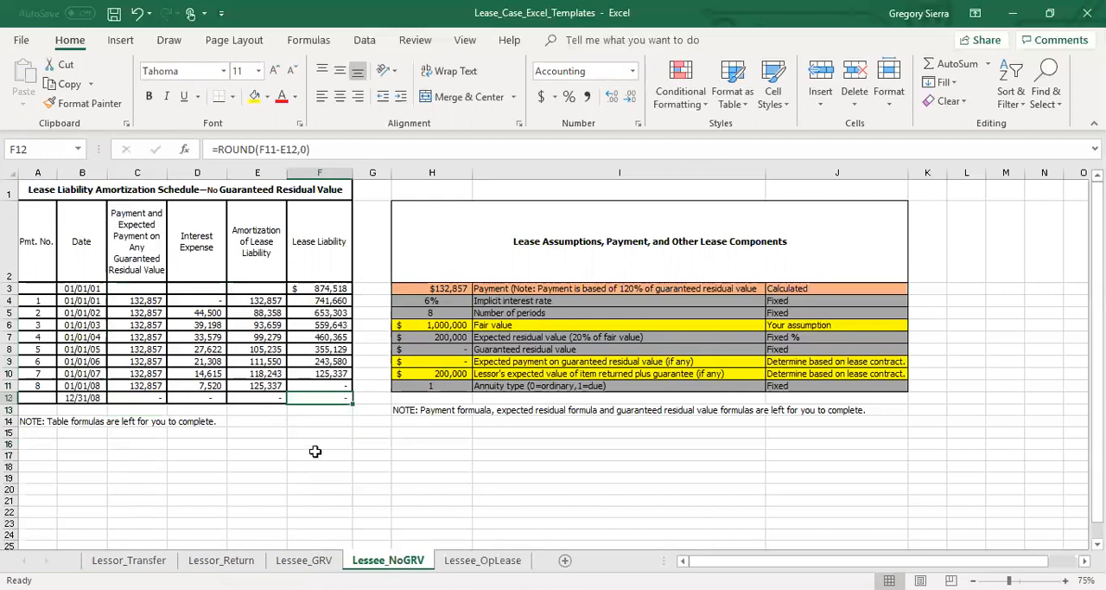
{"action": "left_click", "coordinate": [303, 559]}
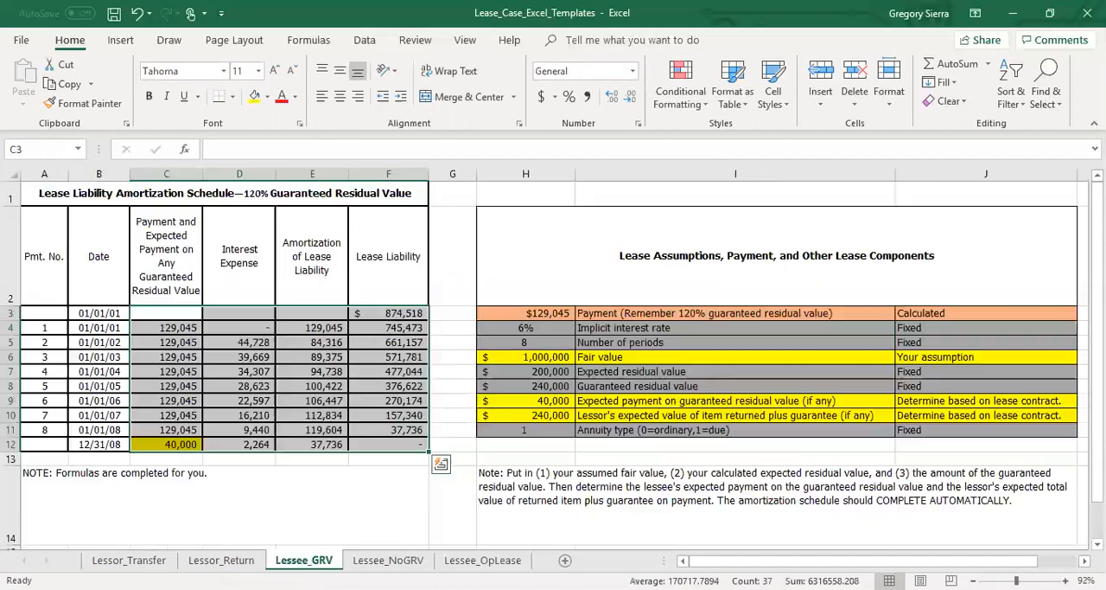
{"action": "left_click", "coordinate": [398, 312]}
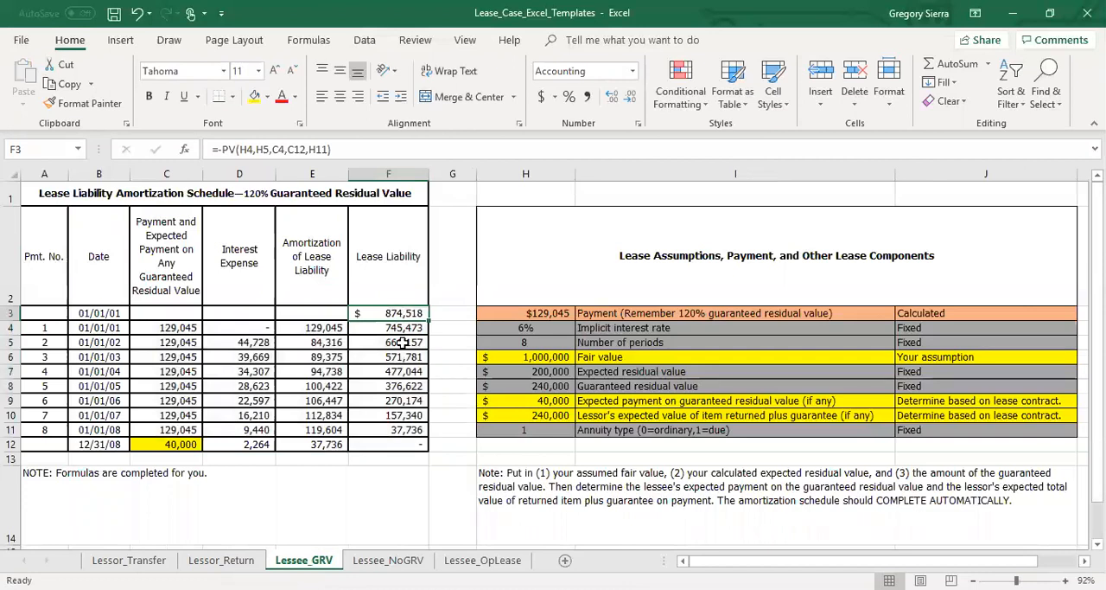
{"action": "left_click", "coordinate": [388, 559]}
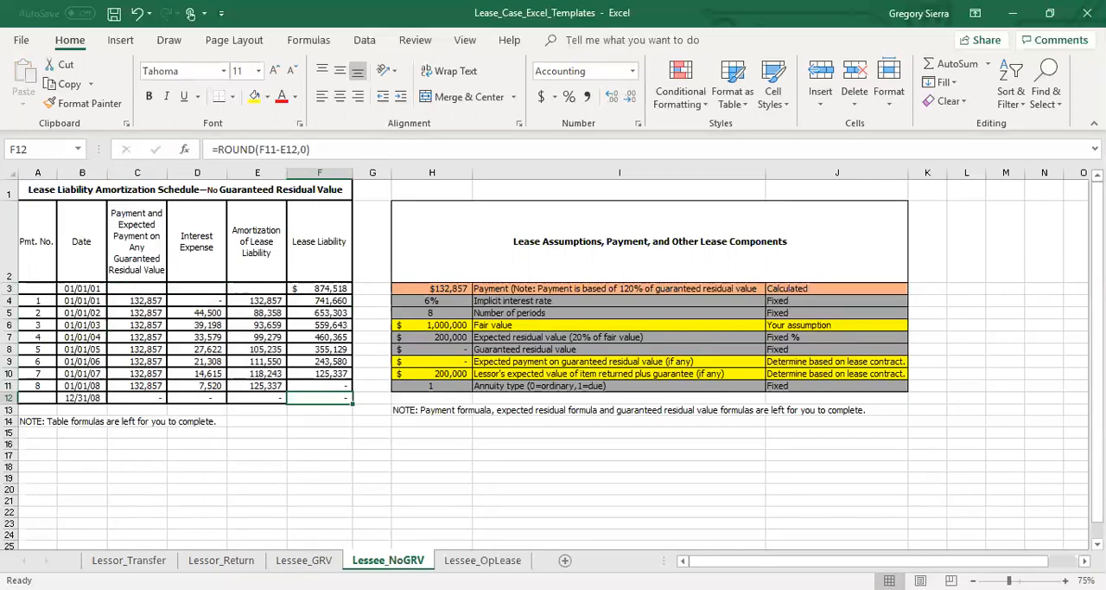
{"action": "double_click", "coordinate": [313, 291]}
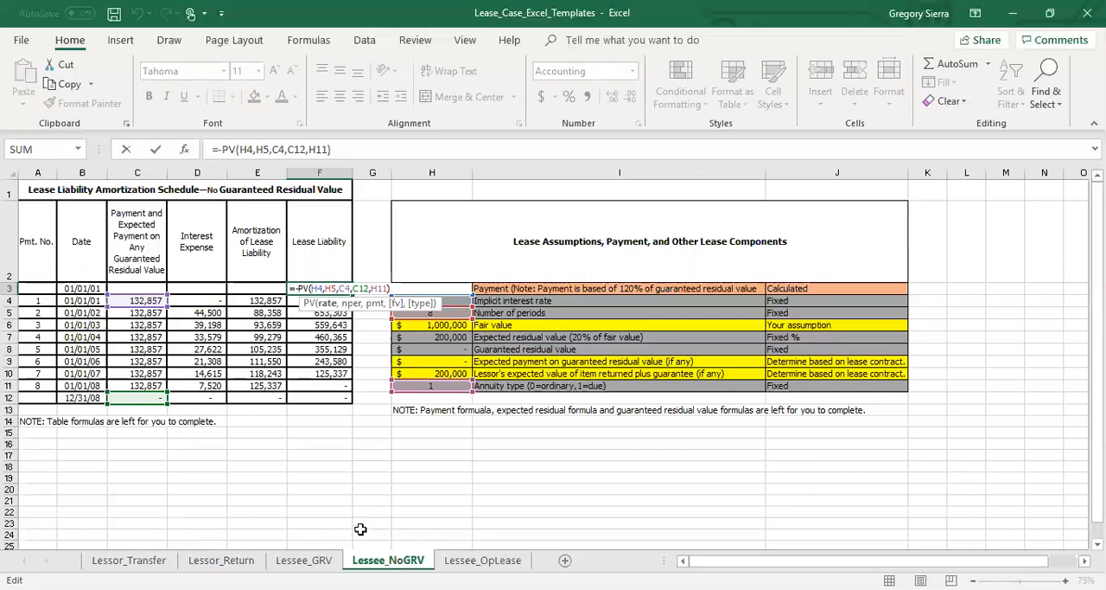
{"action": "key", "text": "ctrl+Return"}
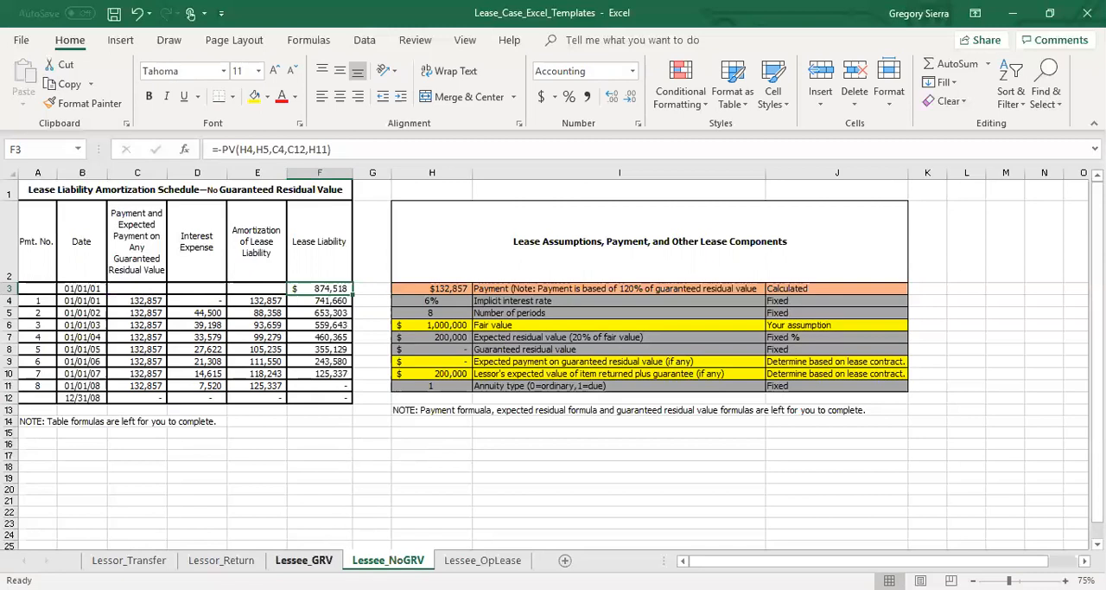
Compare the amortization schedules on Lessee_GRV and Lessee_NoGRV, and view the Lessee_OpLease layout.
{"action": "left_click", "coordinate": [303, 559]}
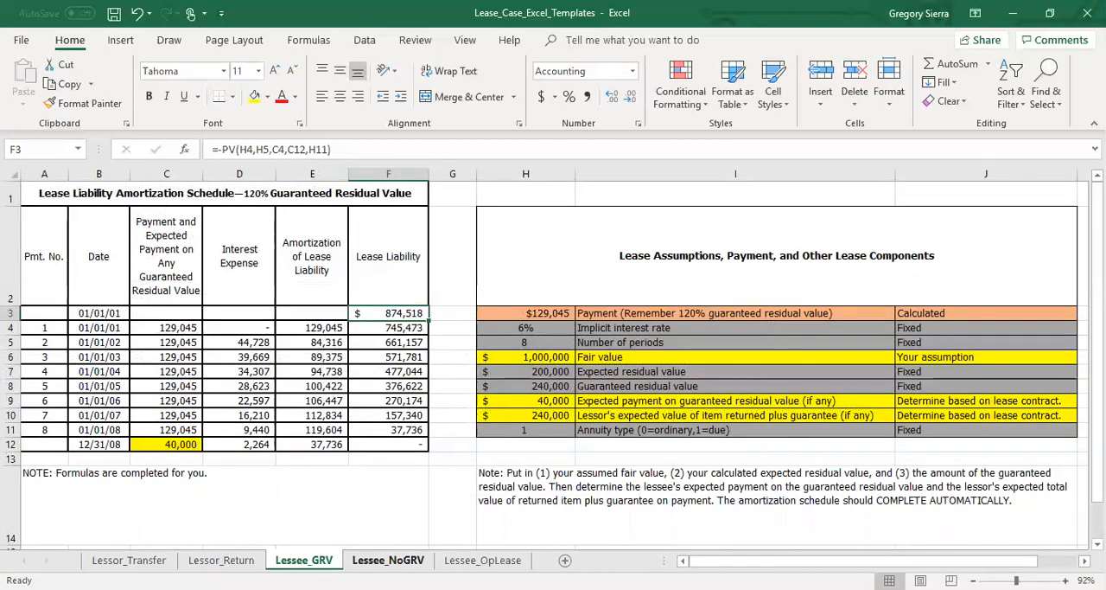
{"action": "left_click", "coordinate": [425, 560]}
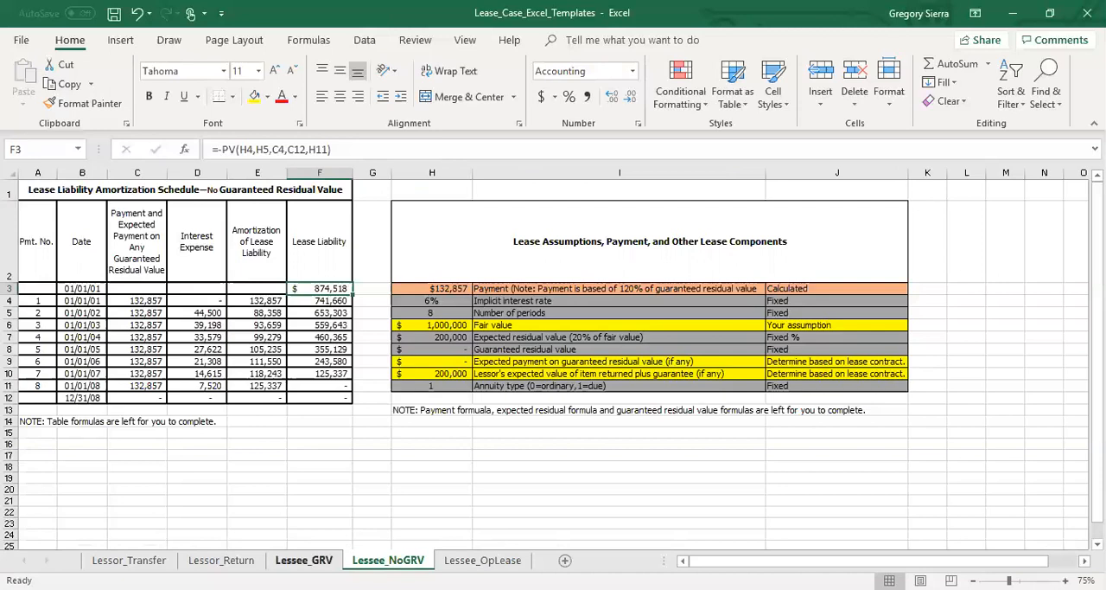
{"action": "left_click", "coordinate": [304, 560]}
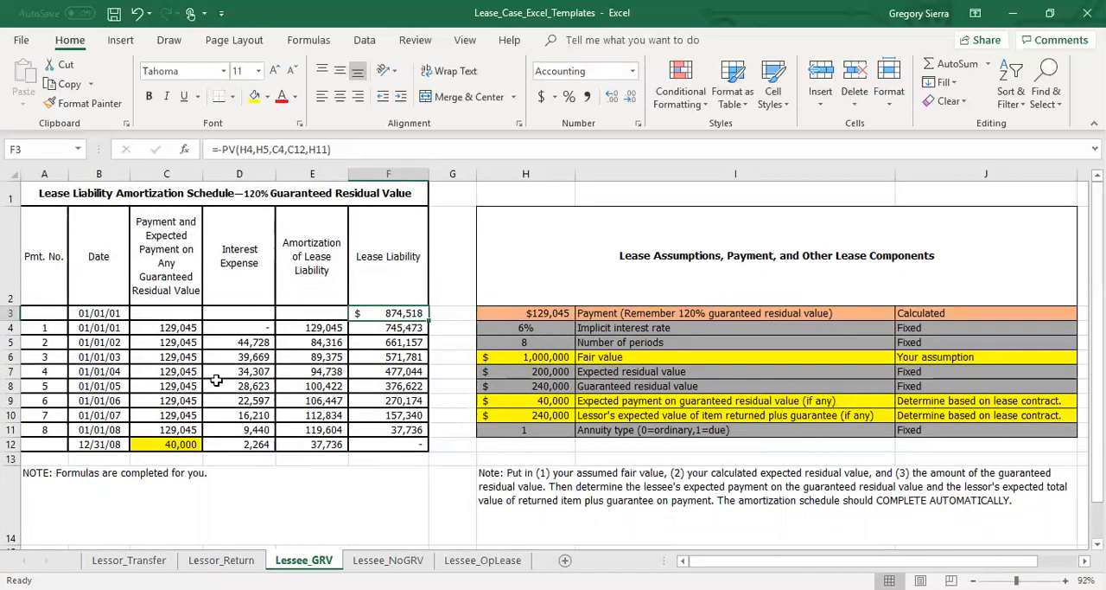
{"action": "left_click_drag", "start_coordinate": [179, 317], "coordinate": [405, 466]}
{"action": "left_click", "coordinate": [391, 481]}
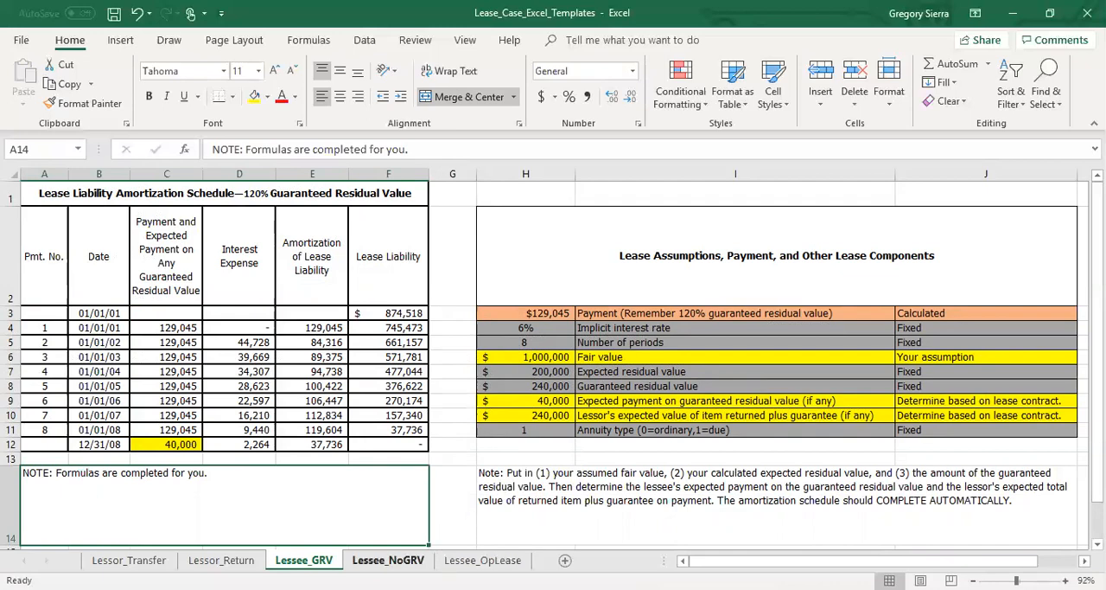
{"action": "left_click", "coordinate": [388, 560]}
{"action": "left_click", "coordinate": [465, 561]}
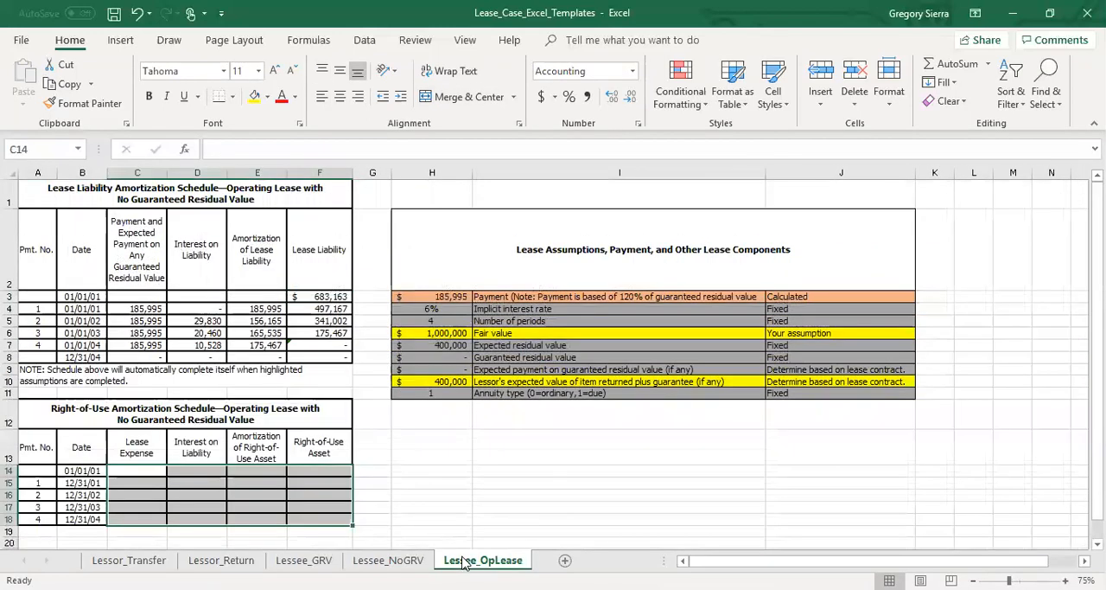
{"action": "left_click", "coordinate": [403, 562]}
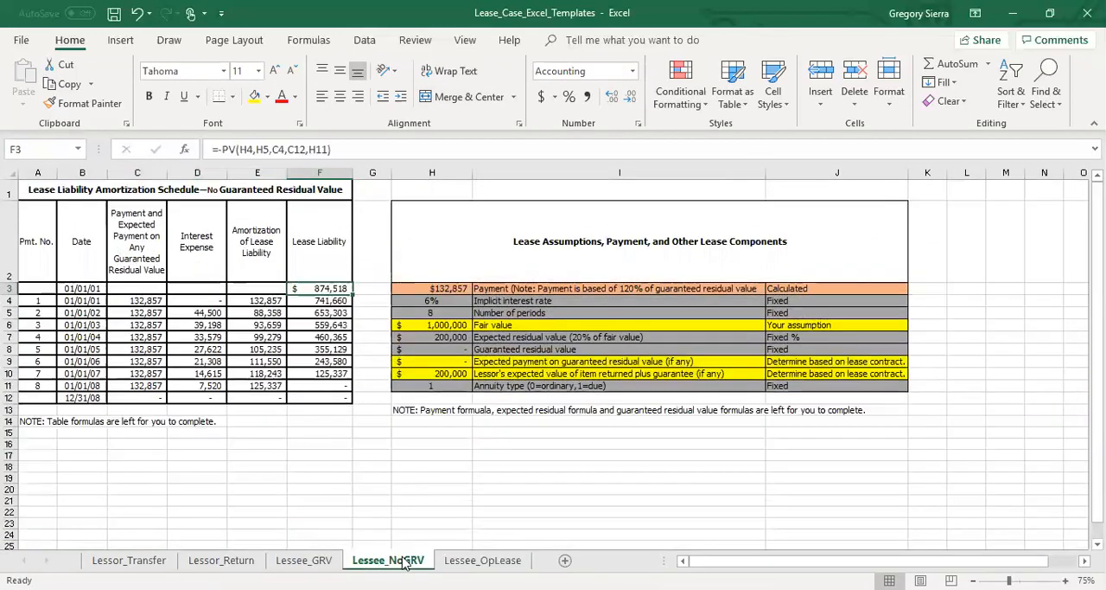
On Lessee_OpLease, link the opening right-of-use asset in F14 to the initial lease liability with =F3.
{"action": "left_click", "coordinate": [452, 560]}
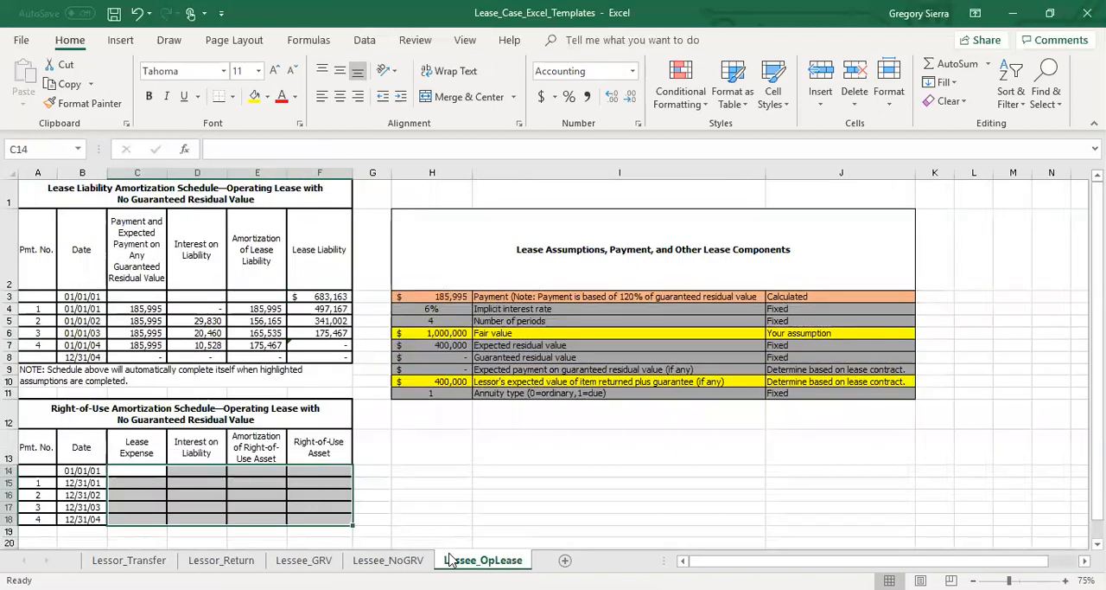
{"action": "left_click", "coordinate": [368, 437]}
{"action": "key", "text": "Down"}
{"action": "key", "text": "Down"}
{"action": "key", "text": "Down"}
{"action": "key", "text": "Down"}
{"action": "key", "text": "Up"}
{"action": "key", "text": "Up"}
{"action": "key", "text": "Up"}
{"action": "key", "text": "Left"}
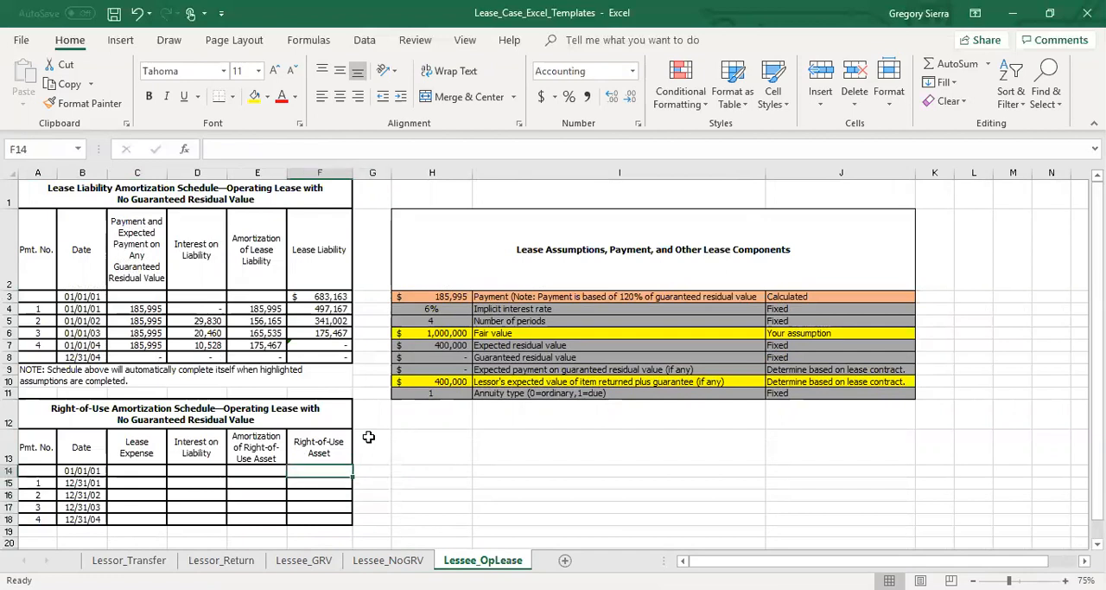
{"action": "type", "text": "="}
{"action": "key", "text": "Up"}
{"action": "key", "text": "Up"}
{"action": "key", "text": "Up"}
{"action": "key", "text": "Up"}
{"action": "key", "text": "Up"}
{"action": "key", "text": "Up"}
{"action": "key", "text": "Up"}
{"action": "key", "text": "Up"}
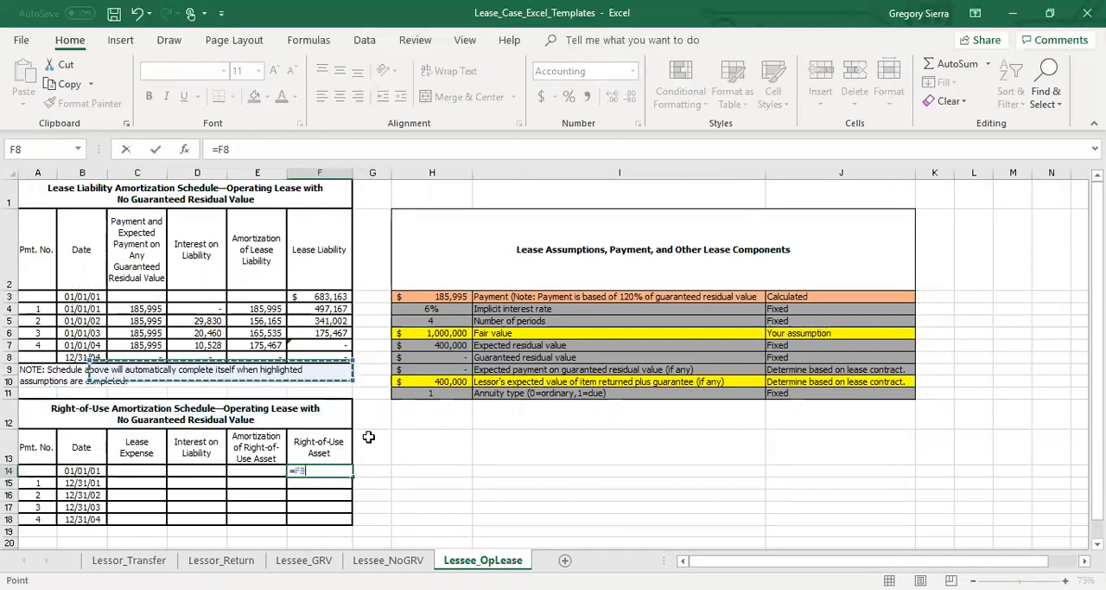
{"action": "key", "text": "Up"}
{"action": "key", "text": "Up"}
{"action": "key", "text": "Up"}
{"action": "type", "text": "."}
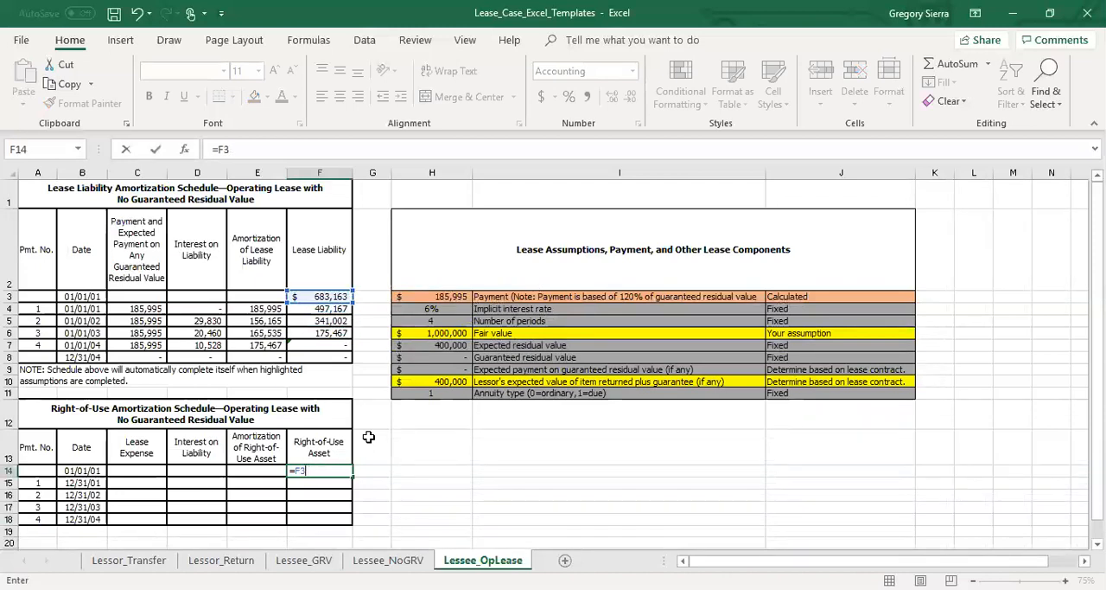
{"action": "key", "text": "Return"}
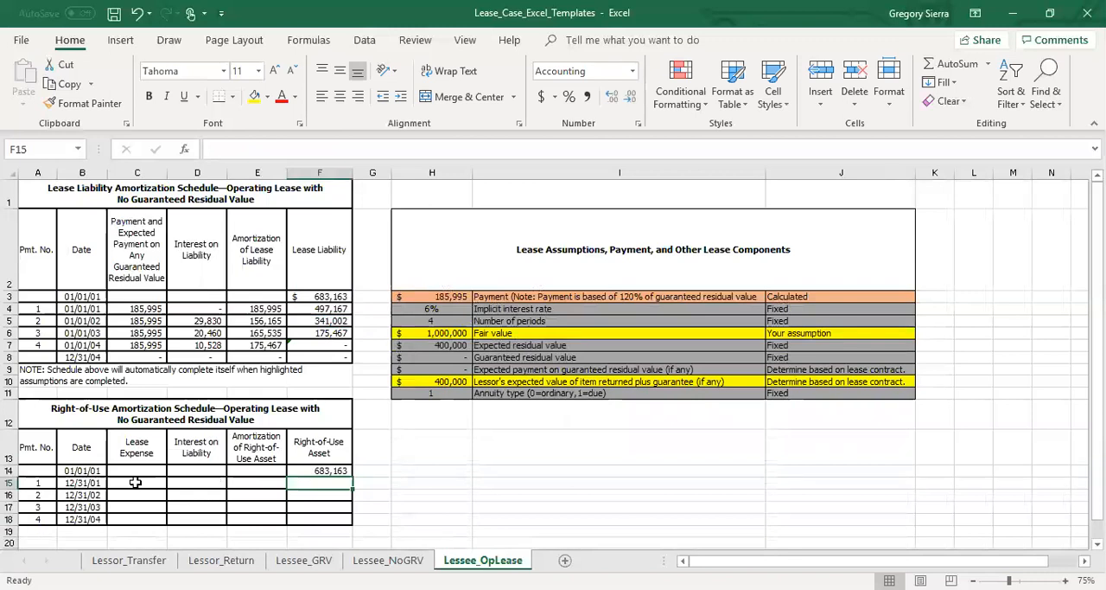
Link the first lease expense in C15 to the payment column of the liability schedule, and set C16 to =C15.
{"action": "left_click", "coordinate": [135, 483]}
{"action": "type", "text": "="}
{"action": "key", "text": "Up"}
{"action": "key", "text": "Up"}
{"action": "key", "text": "Up"}
{"action": "key", "text": "Up"}
{"action": "key", "text": "Up"}
{"action": "key", "text": "Up"}
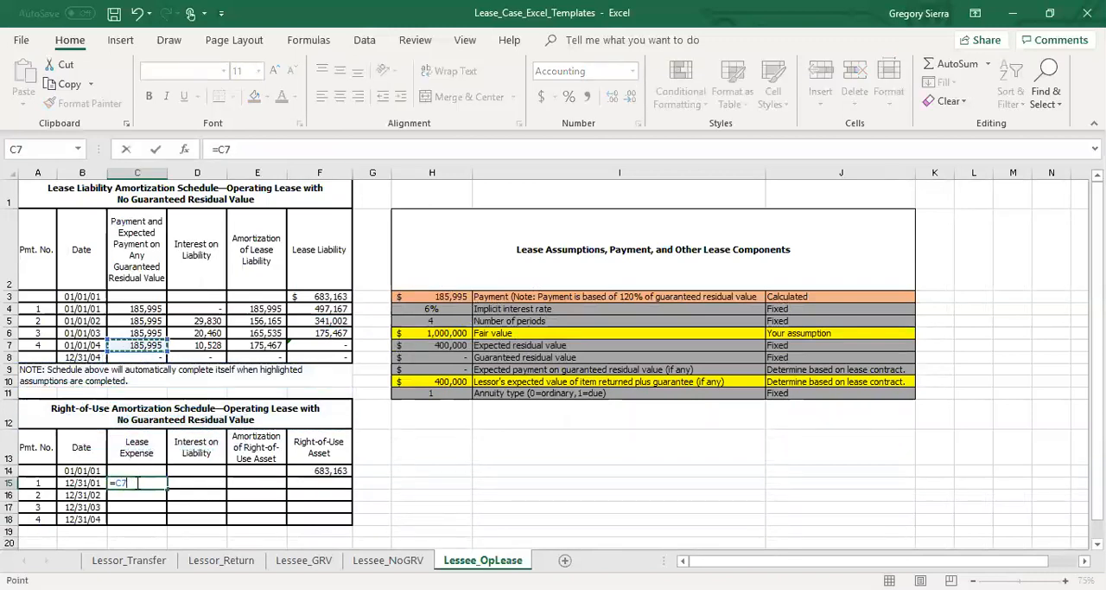
{"action": "key", "text": "Return"}
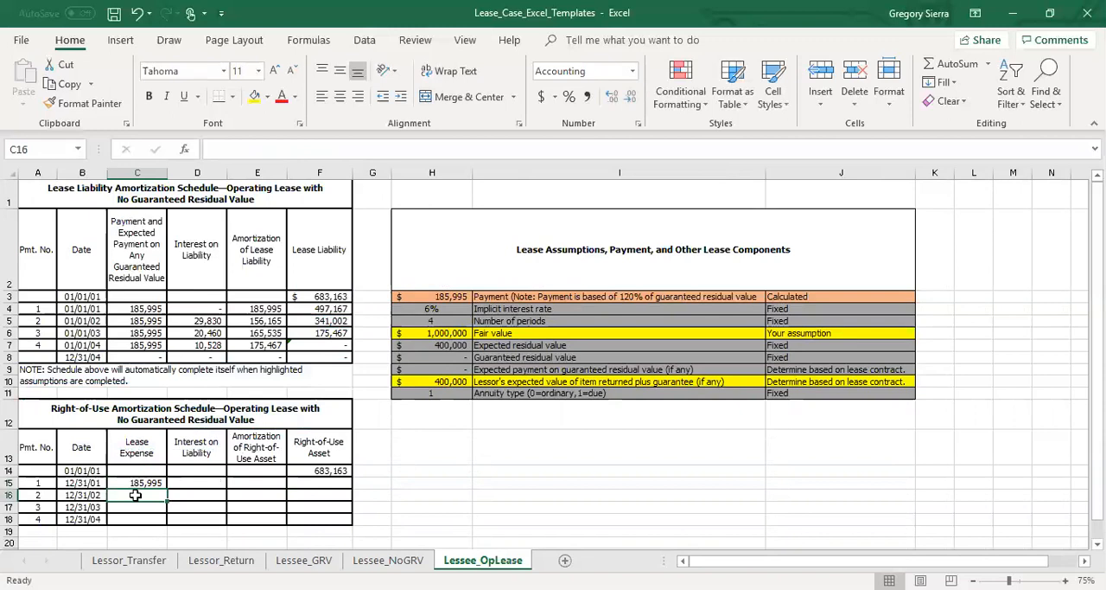
{"action": "type", "text": "="}
{"action": "key", "text": "Up"}
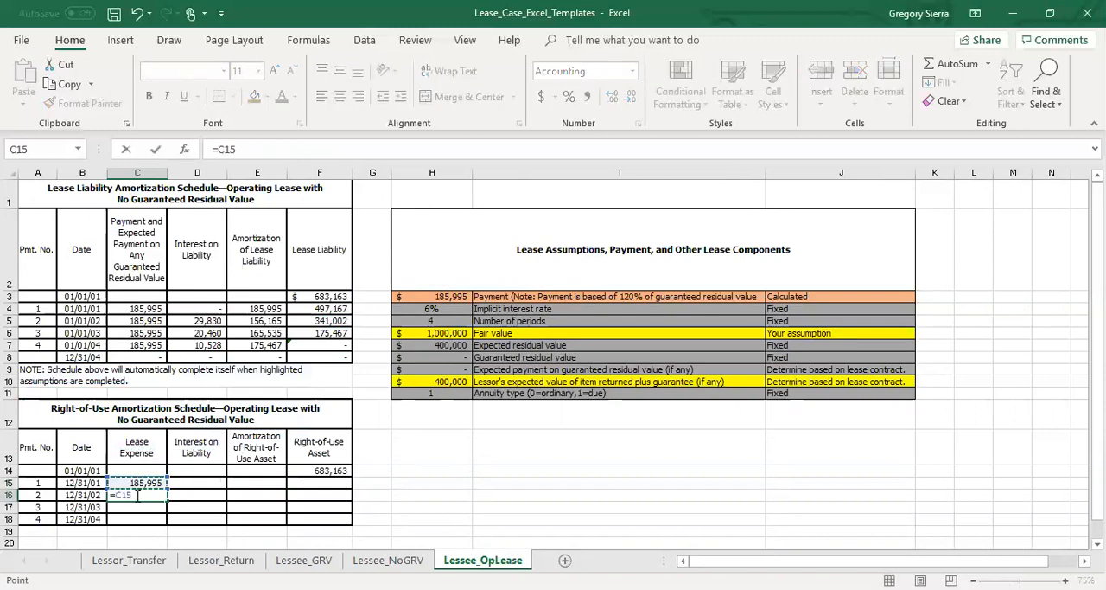
{"action": "key", "text": "Return"}
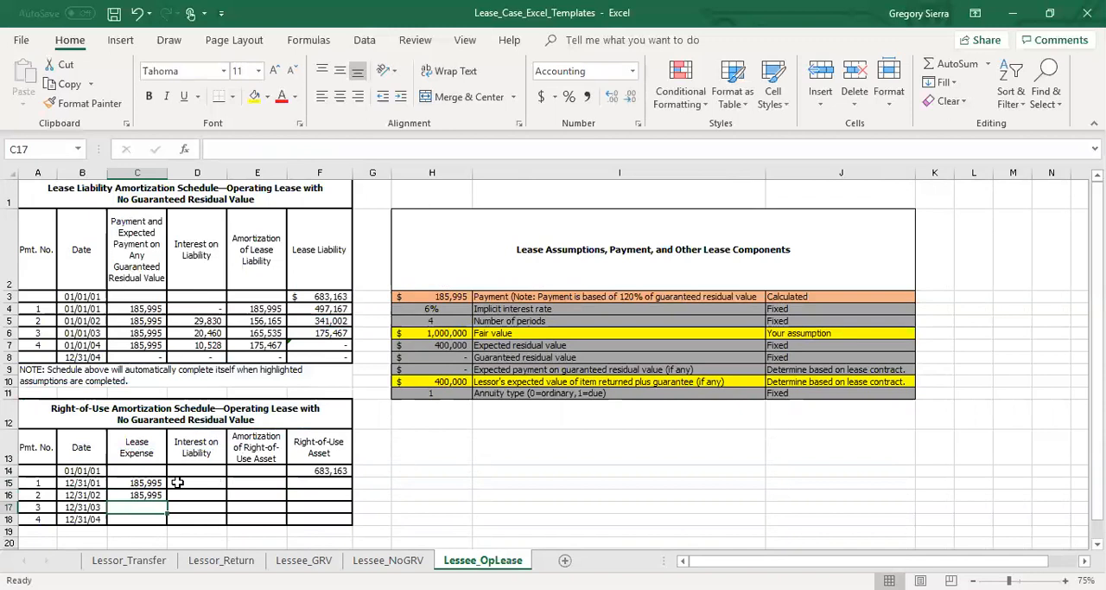
Link the first interest on liability in D15 of the right-of-use schedule to the liability schedule with =D5.
{"action": "left_click", "coordinate": [178, 483]}
{"action": "type", "text": "="}
{"action": "key", "text": "Up"}
{"action": "key", "text": "Up"}
{"action": "key", "text": "Up"}
{"action": "key", "text": "Up"}
{"action": "key", "text": "Up"}
{"action": "key", "text": "Up"}
{"action": "key", "text": "Up"}
{"action": "key", "text": "Up"}
{"action": "key", "text": "Up"}
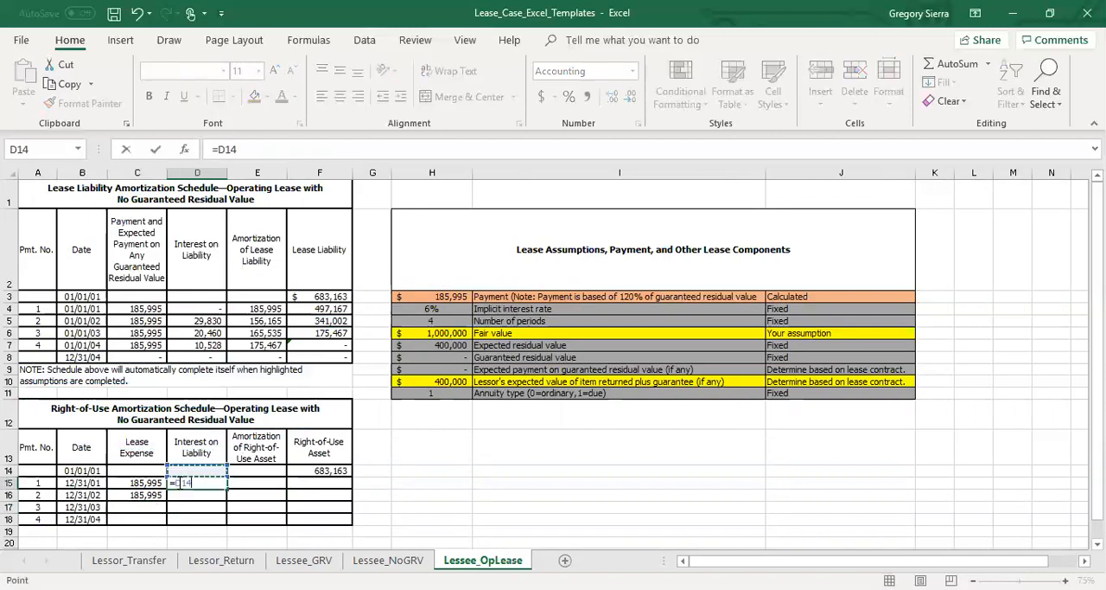
{"action": "key", "text": "Up"}
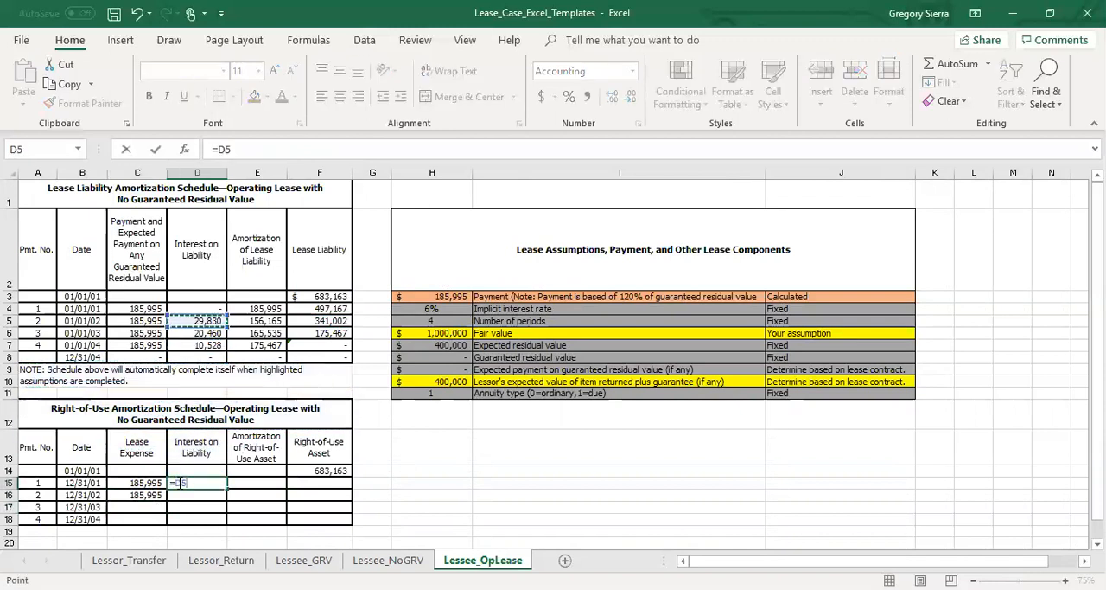
{"action": "key", "text": "Return"}
Copy the interest formula from D15 into D16:D18 for the remaining periods.
{"action": "left_click", "coordinate": [179, 482]}
{"action": "key", "text": "ctrl+c"}
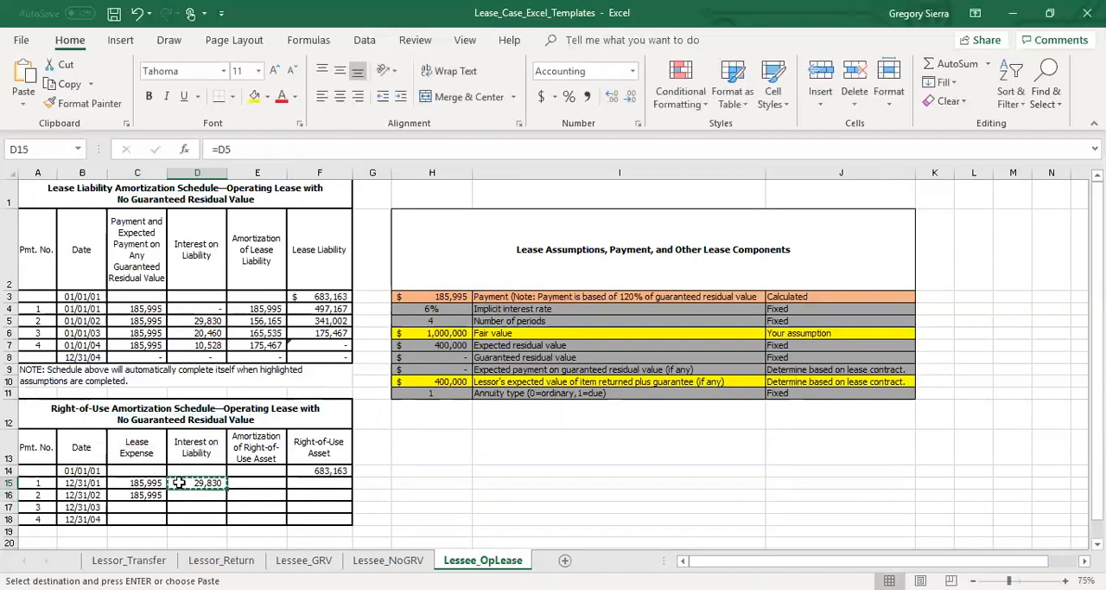
{"action": "left_click_drag", "start_coordinate": [183, 491], "coordinate": [184, 507]}
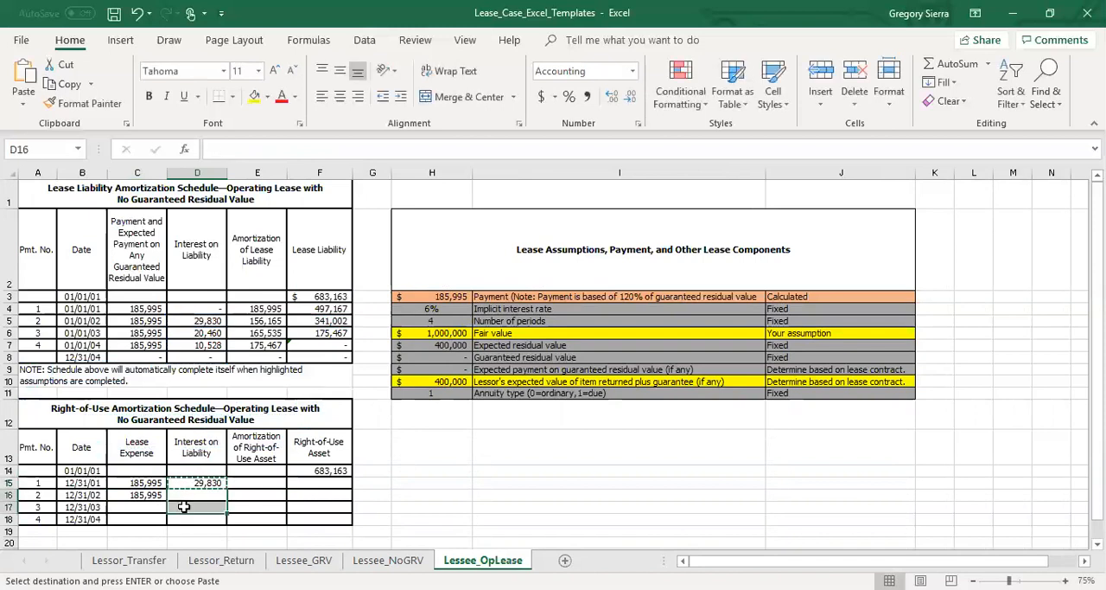
{"action": "key", "text": "ctrl+v"}
{"action": "left_click", "coordinate": [194, 519], "text": "shift"}
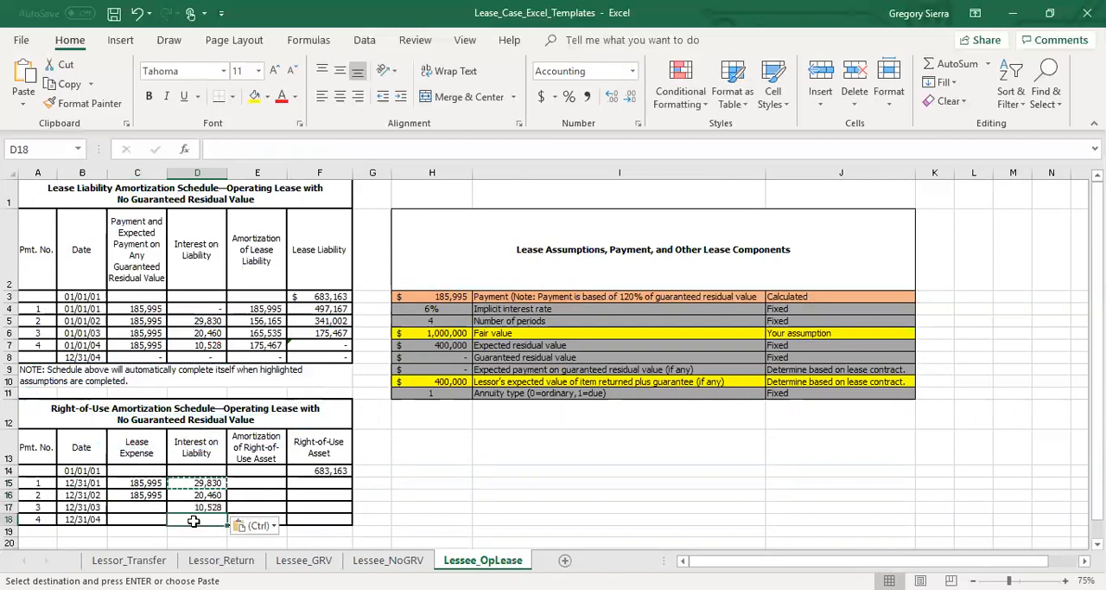
{"action": "key", "text": "Return"}
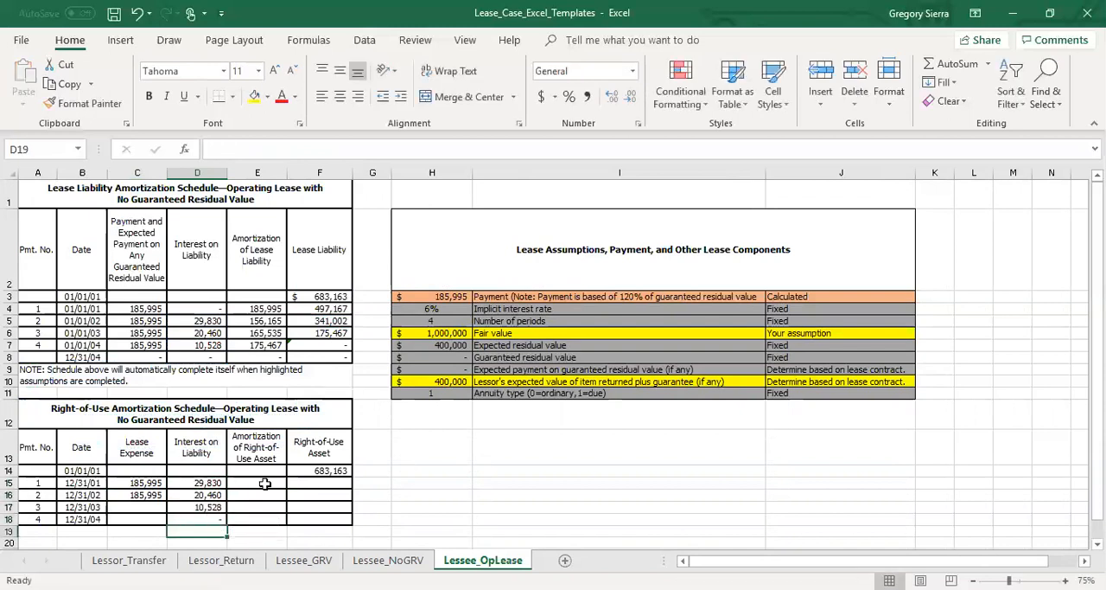
Calculate the first amortization of the right-of-use asset in E15 as lease expense less interest with =C15-D15.
{"action": "left_click", "coordinate": [265, 483]}
{"action": "type", "text": "="}
{"action": "key", "text": "Left"}
{"action": "key", "text": "Left"}
{"action": "key", "text": "Left"}
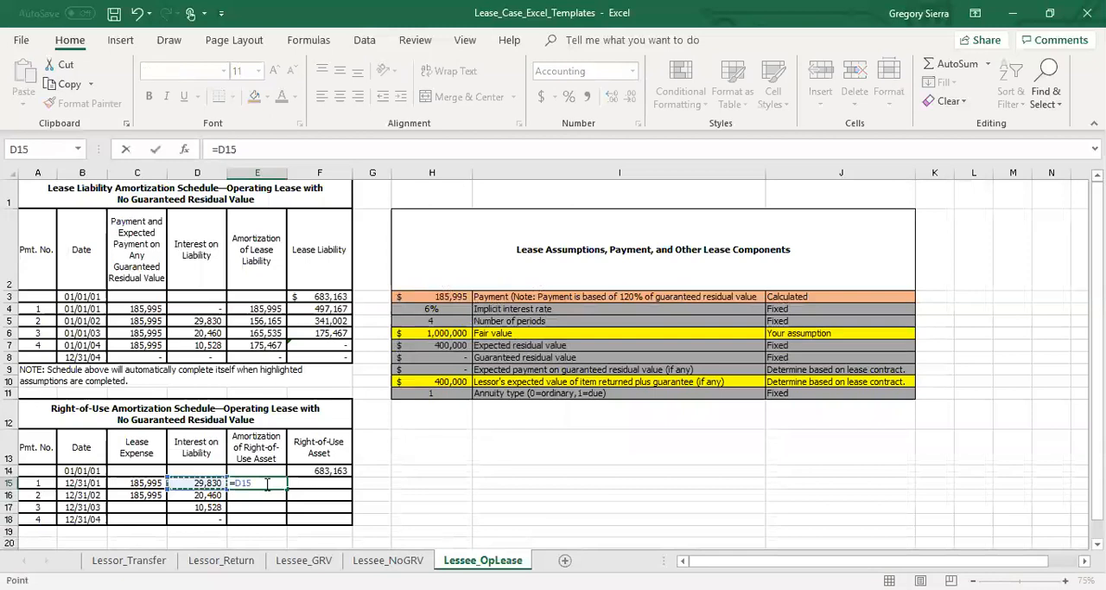
{"action": "key", "text": "Right"}
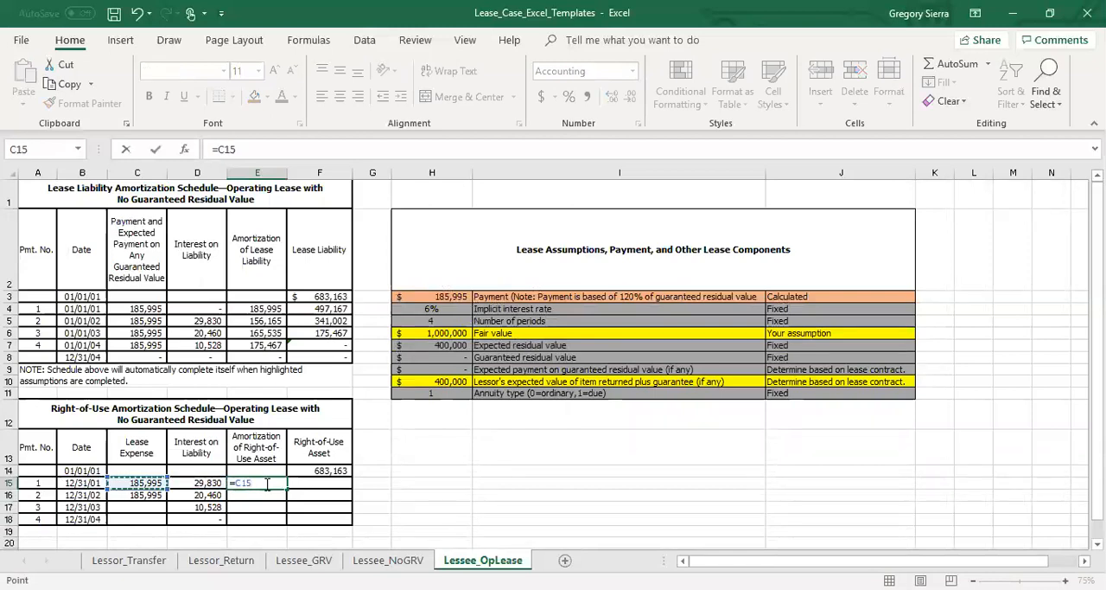
{"action": "type", "text": "-"}
{"action": "key", "text": "Left"}
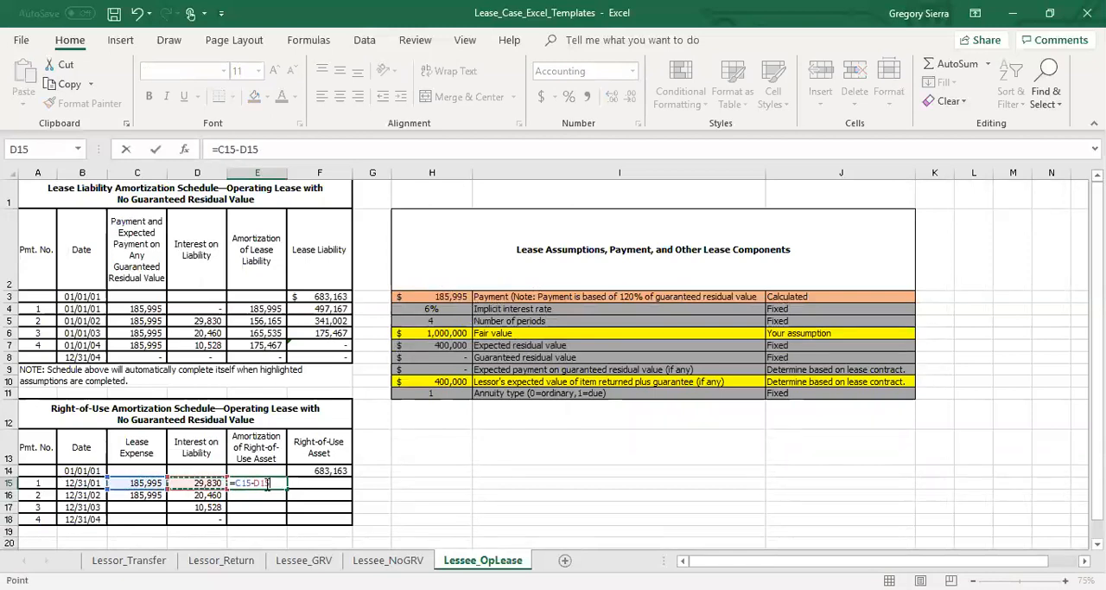
{"action": "key", "text": "Return"}
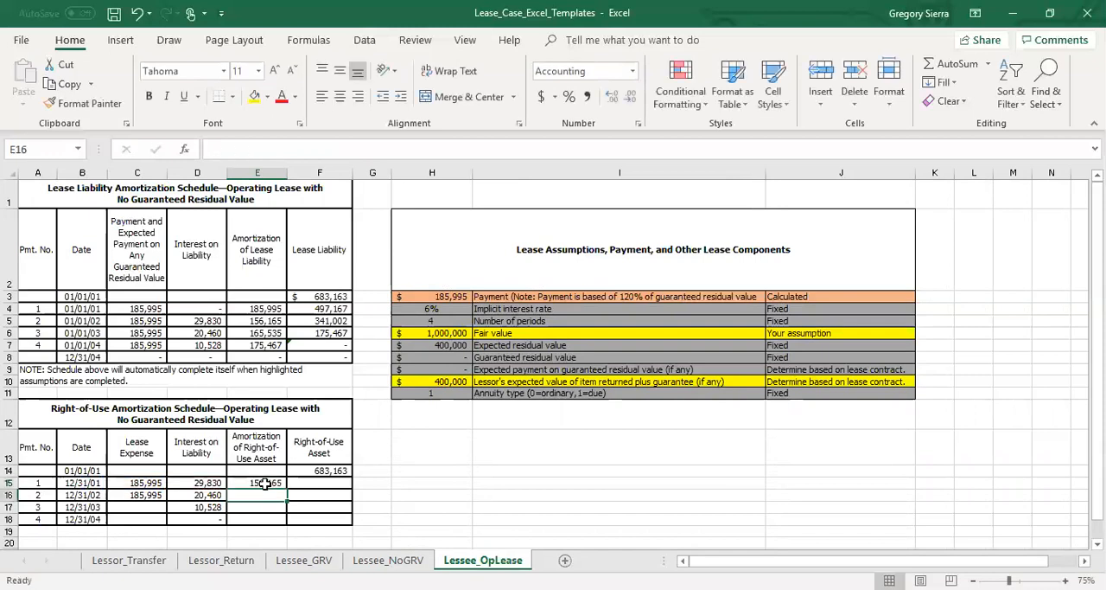
Calculate the first-period right-of-use asset balance in F15 as the prior balance less amortization with =F14-E15.
{"action": "left_click", "coordinate": [317, 482]}
{"action": "type", "text": "="}
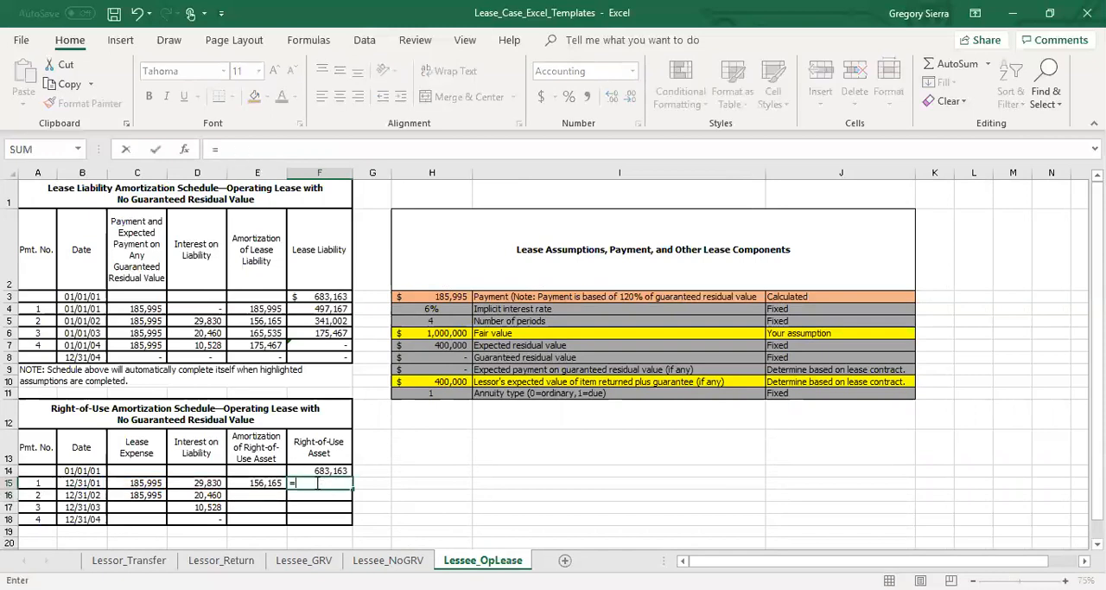
{"action": "key", "text": "Up"}
{"action": "type", "text": "-"}
{"action": "key", "text": "Left"}
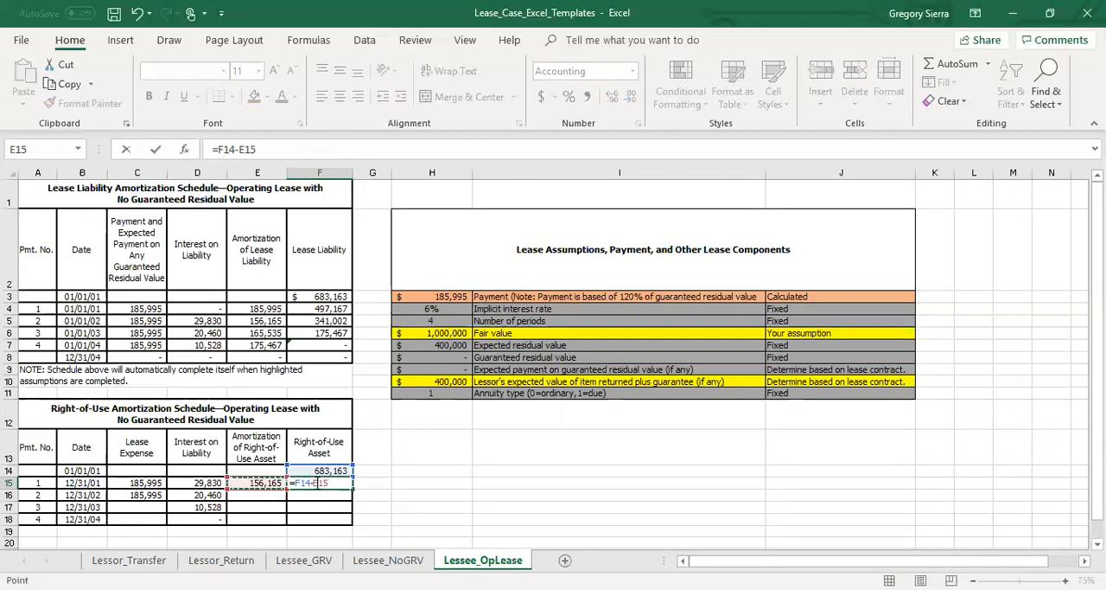
{"action": "key", "text": "Return"}
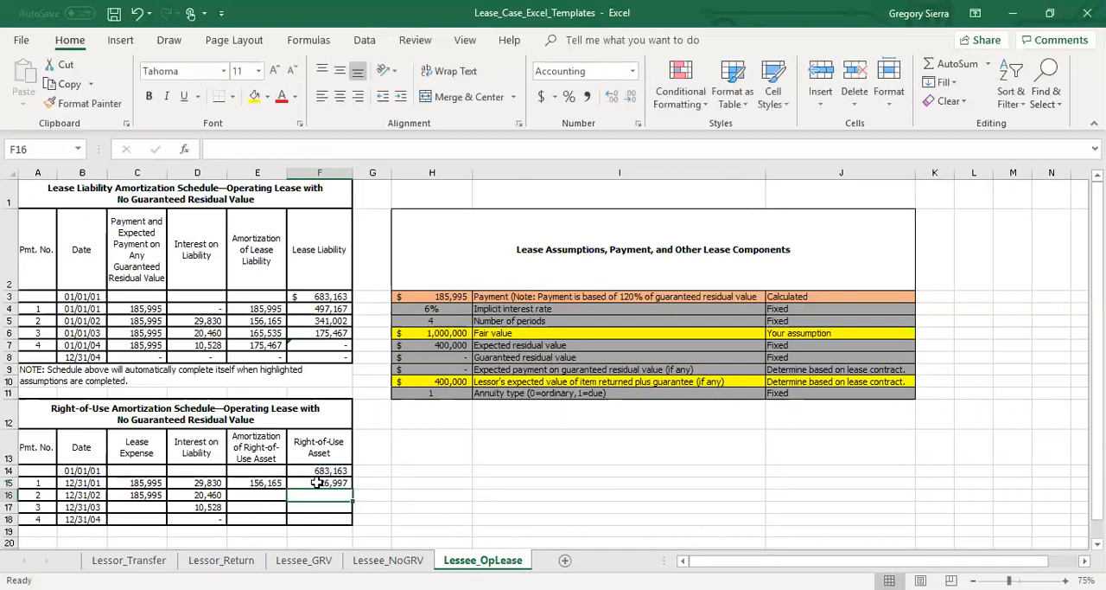
Copy the amortization and right-of-use asset formulas from E15:F15 down through row 18.
{"action": "left_click", "coordinate": [263, 484]}
{"action": "left_click_drag", "start_coordinate": [280, 484], "coordinate": [354, 522]}
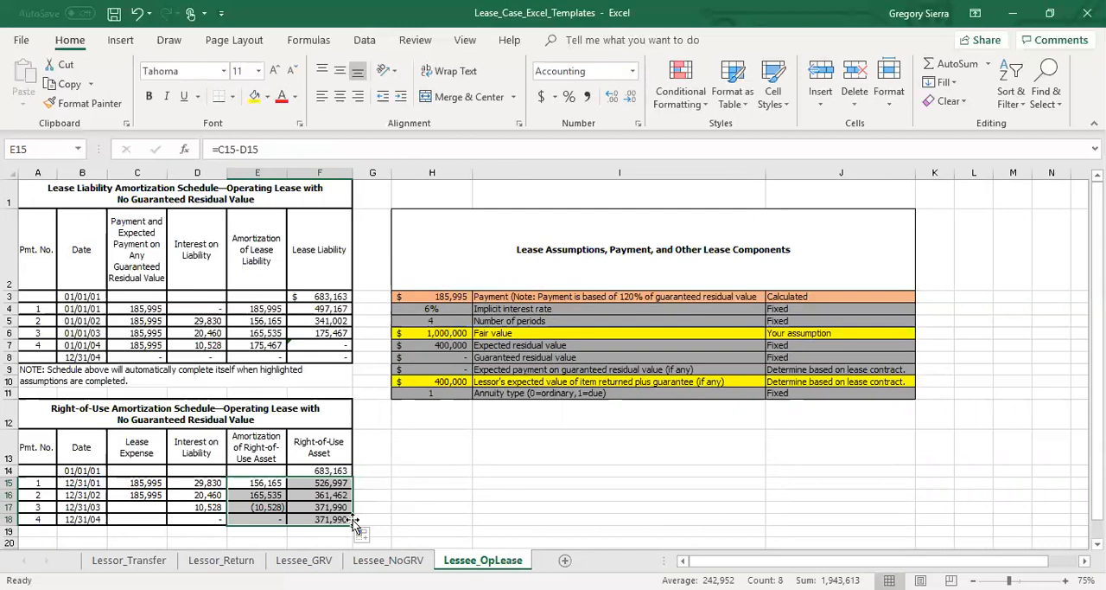
{"action": "left_click", "coordinate": [248, 516]}
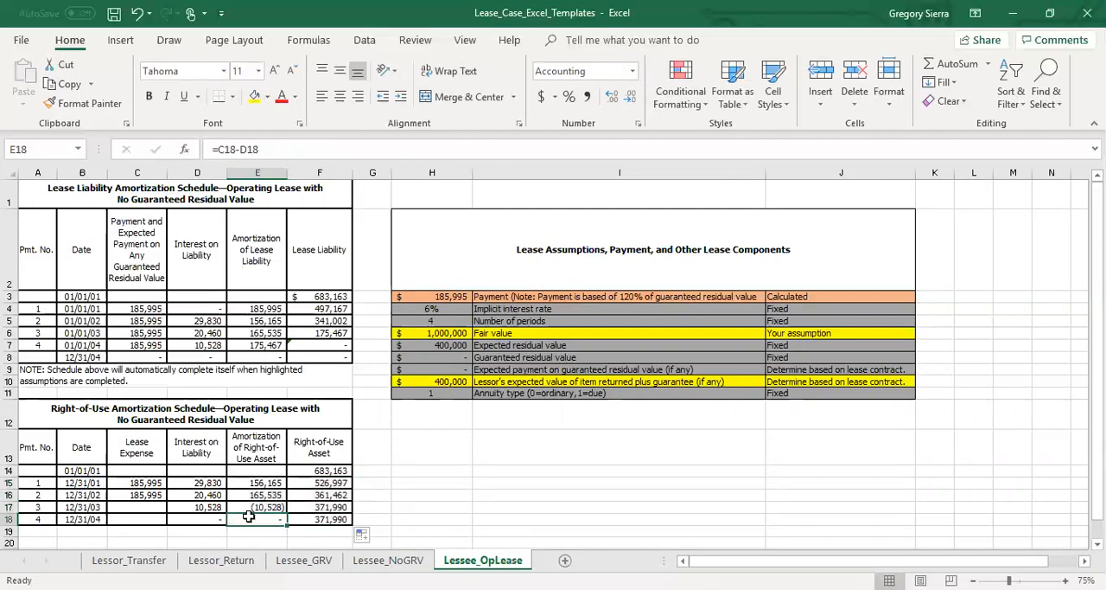
{"action": "left_click_drag", "start_coordinate": [249, 516], "coordinate": [154, 497]}
{"action": "left_click", "coordinate": [154, 497]}
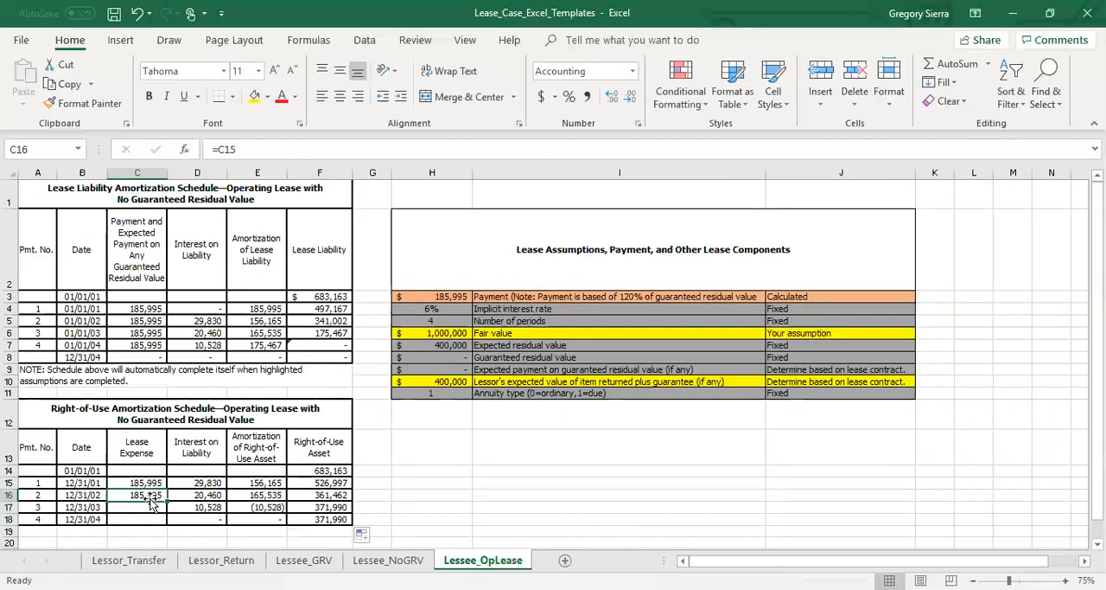
{"action": "key", "text": "ctrl+c"}
{"action": "left_click_drag", "start_coordinate": [149, 506], "coordinate": [148, 516]}
{"action": "left_click", "coordinate": [148, 516]}
{"action": "key", "text": "Escape"}
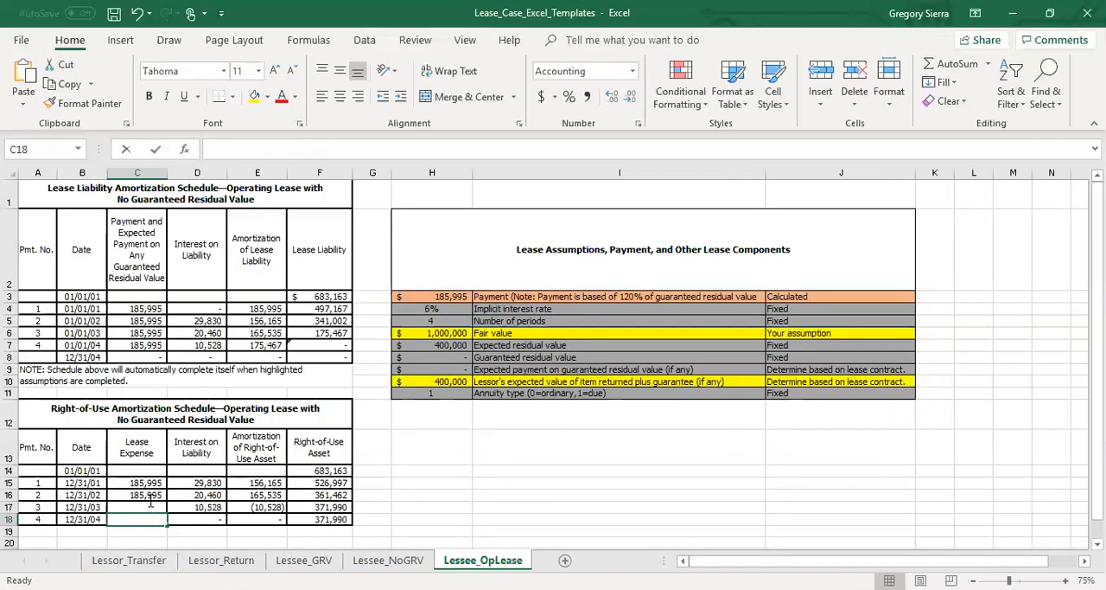
{"action": "left_click", "coordinate": [149, 495]}
{"action": "key", "text": "ctrl+c"}
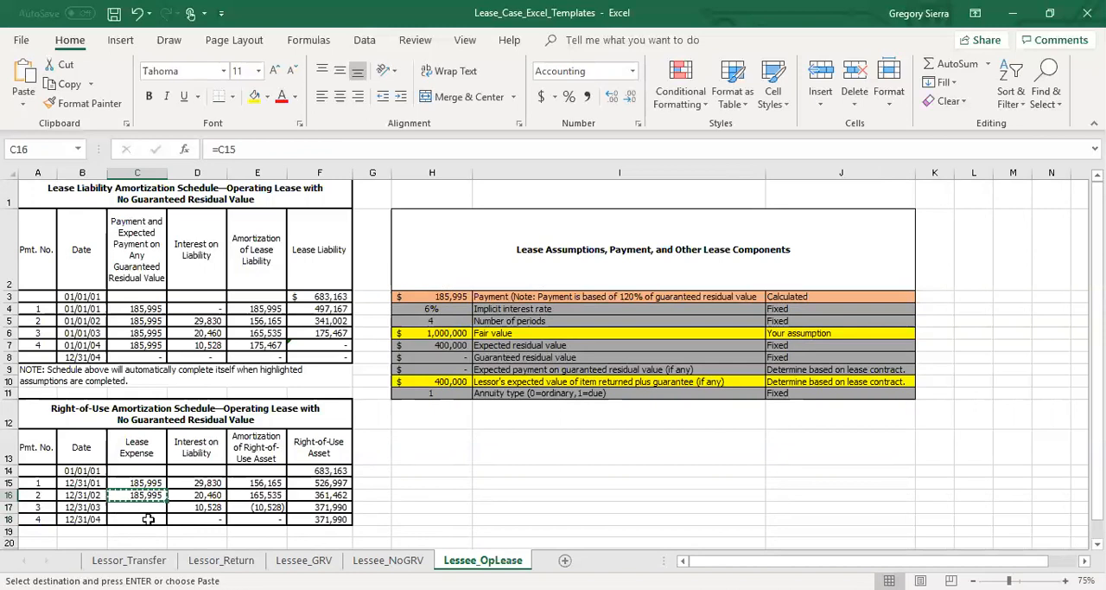
Complete the lease expense column of the right-of-use schedule by setting C17 to =C16 and C18 to =C17.
{"action": "left_click", "coordinate": [149, 508]}
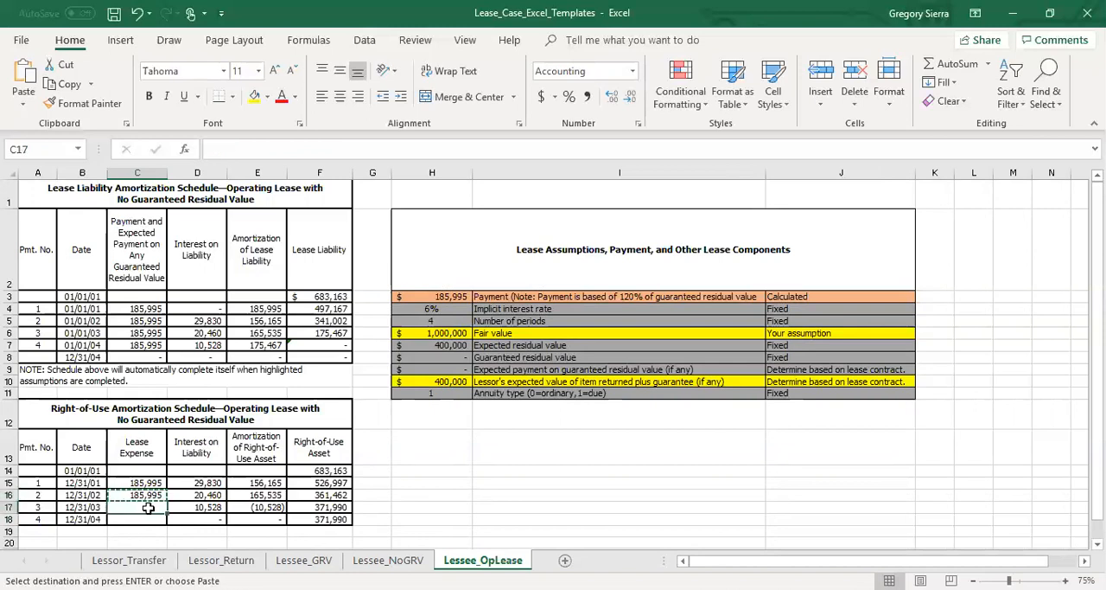
{"action": "type", "text": "="}
{"action": "key", "text": "Up"}
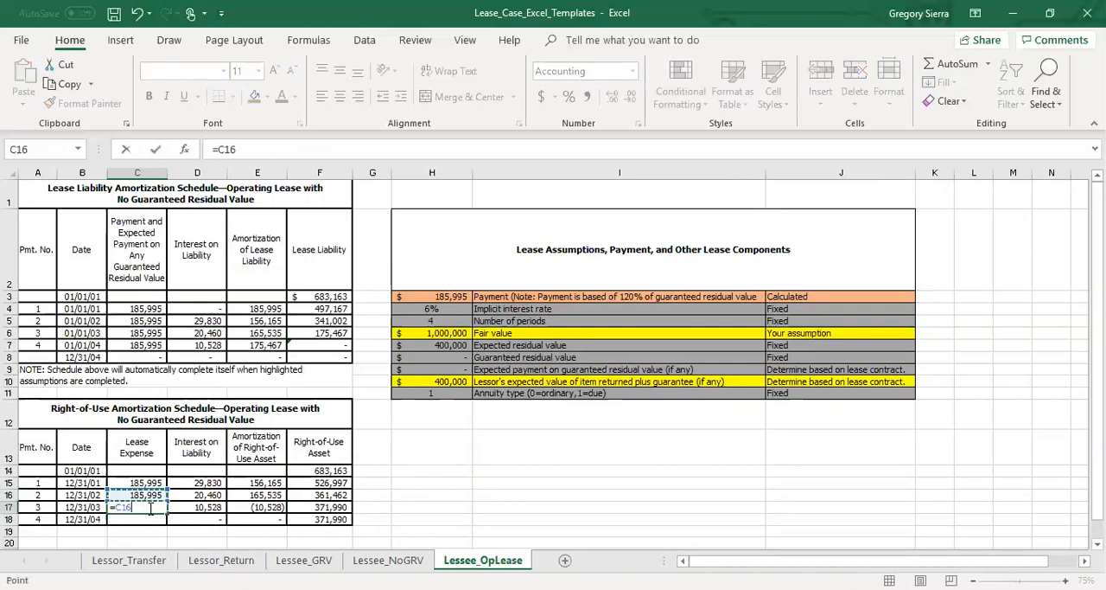
{"action": "key", "text": "Return"}
{"action": "type", "text": "="}
{"action": "key", "text": "Up"}
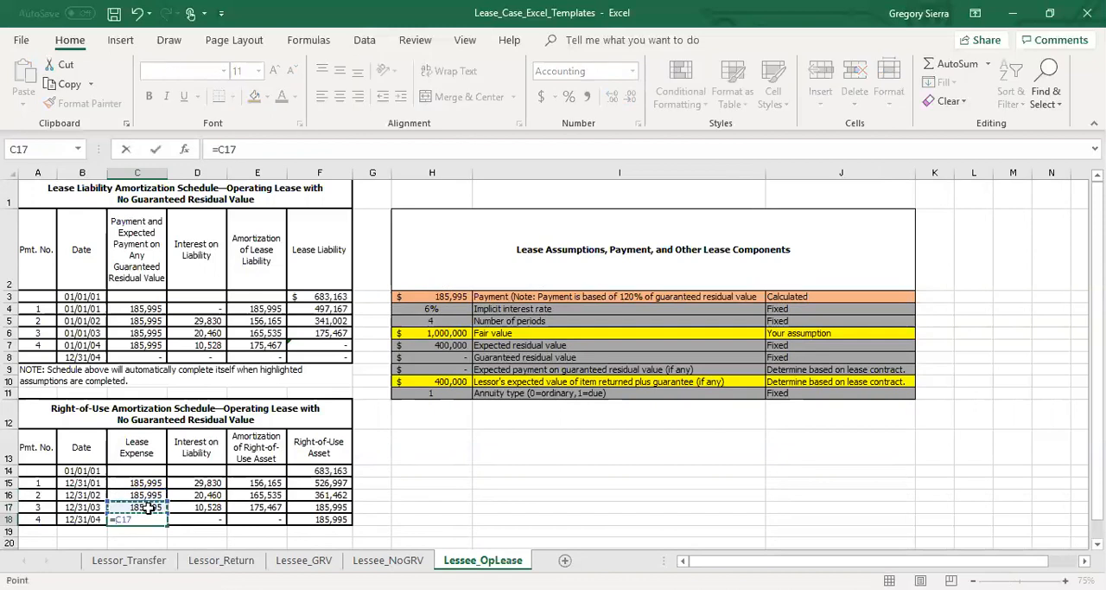
{"action": "key", "text": "Return"}
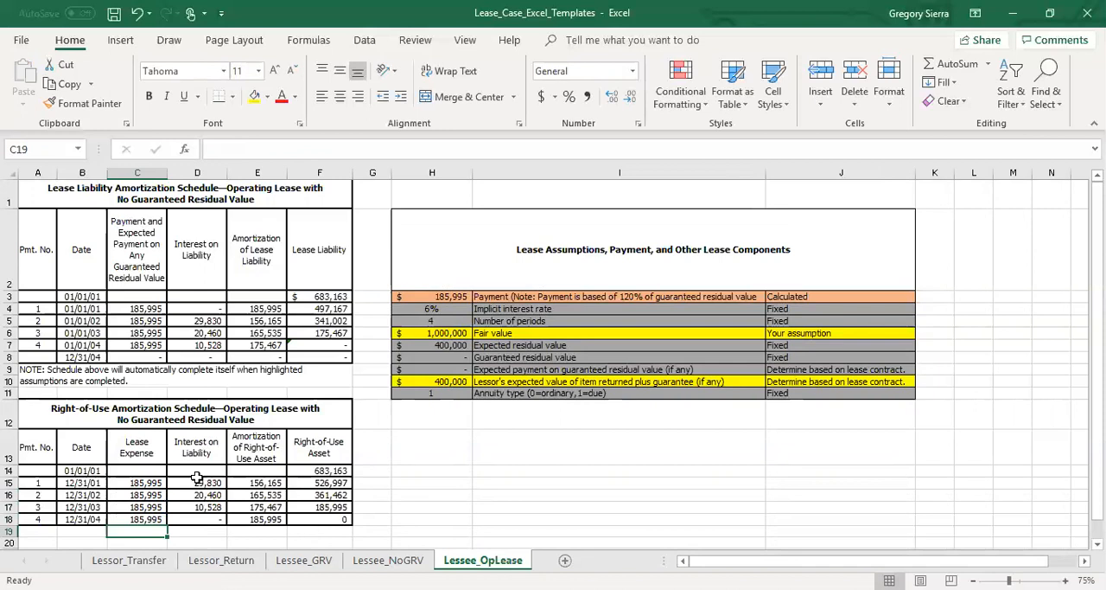
{"action": "left_click", "coordinate": [515, 420]}
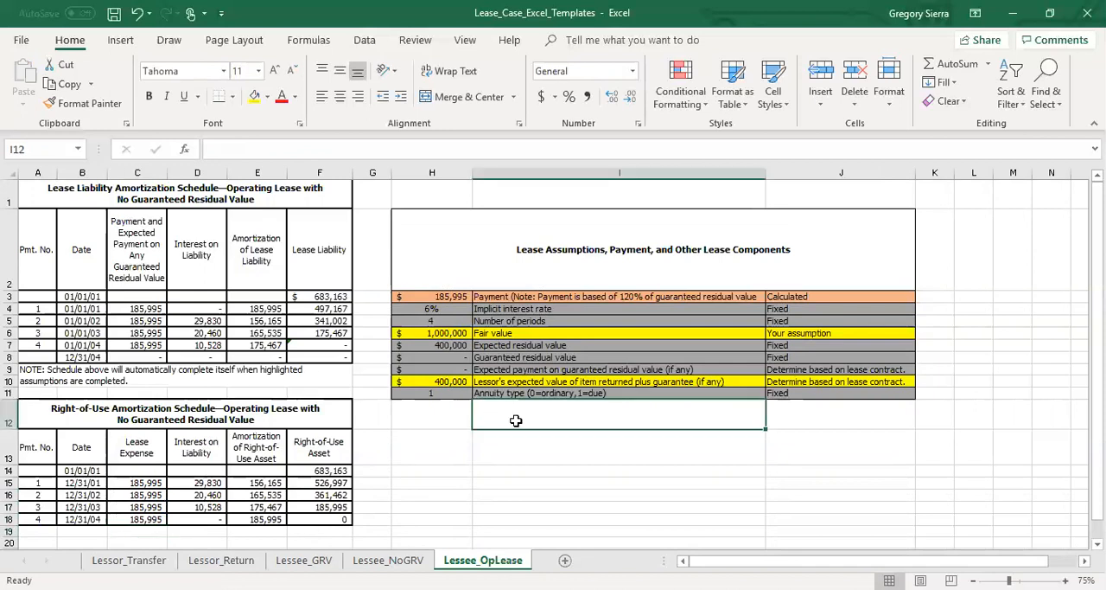
{"action": "left_click", "coordinate": [484, 469]}
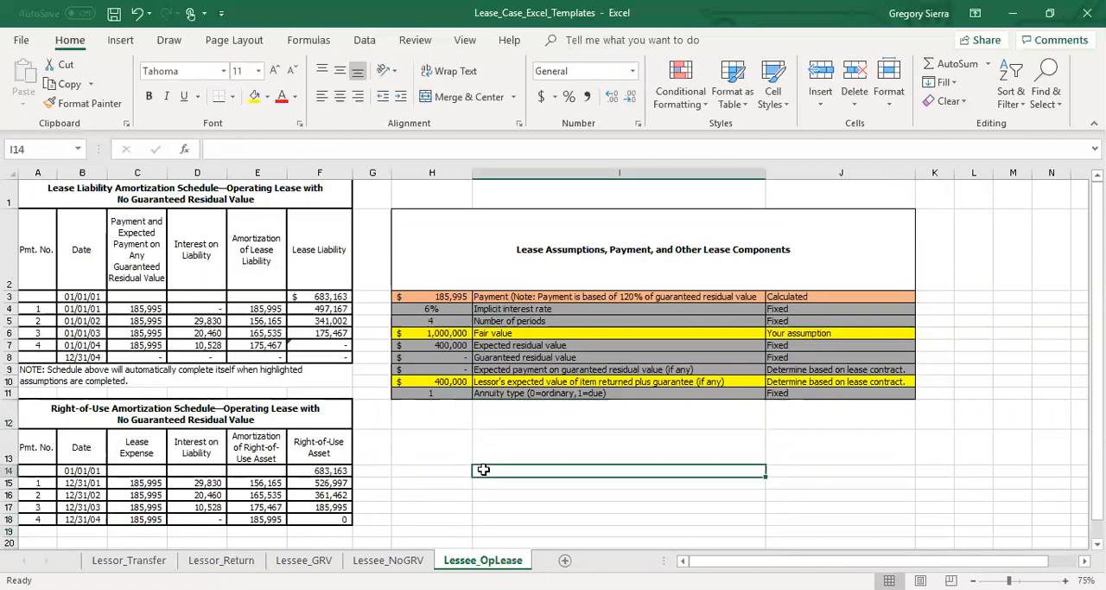